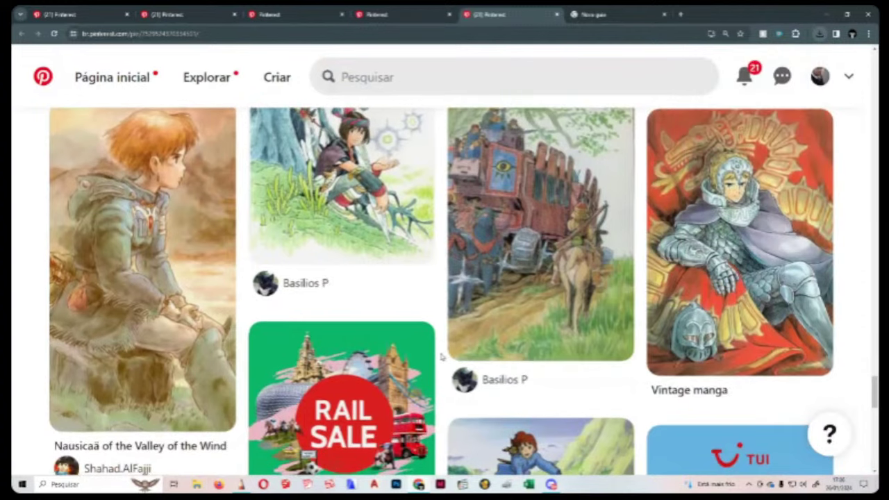
- Browse the related Pinterest pins for Nausicaä and Studio Ghibli style character and costume references
{"action": "scroll", "coordinate": [441, 357], "scroll_direction": "down", "scroll_amount": 2}
{"action": "scroll", "coordinate": [441, 357], "scroll_direction": "up", "scroll_amount": 3}
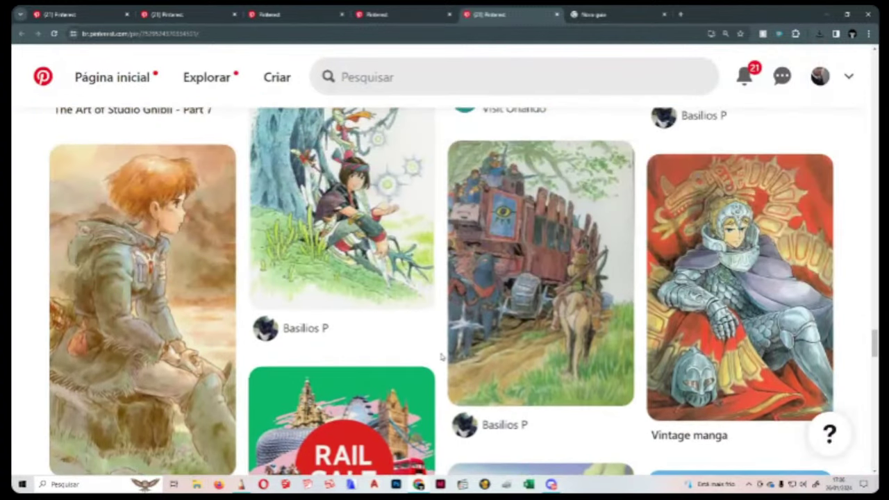
{"action": "scroll", "coordinate": [441, 356], "scroll_direction": "down", "scroll_amount": 7}
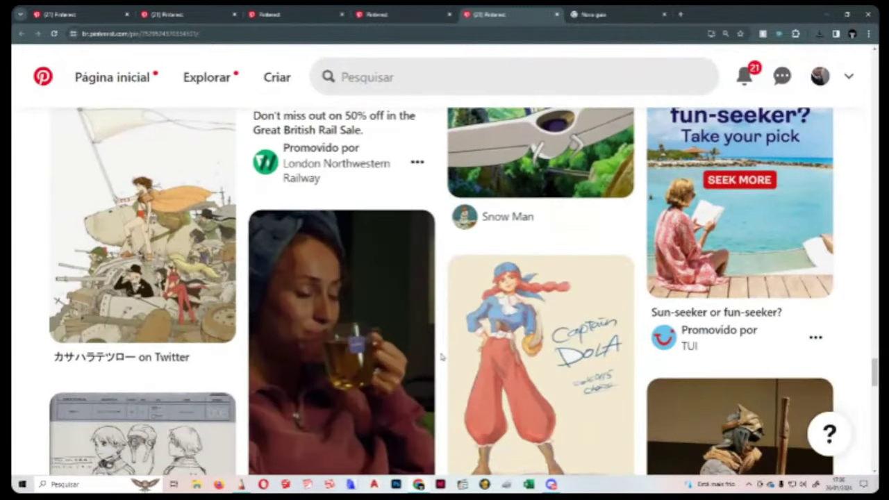
{"action": "scroll", "coordinate": [441, 356], "scroll_direction": "down", "scroll_amount": 2}
{"action": "scroll", "coordinate": [441, 356], "scroll_direction": "down", "scroll_amount": 3}
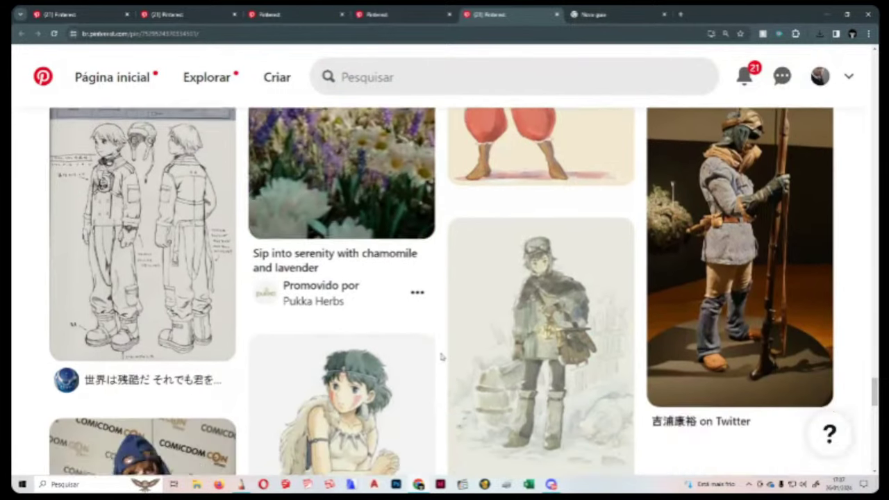
{"action": "scroll", "coordinate": [441, 356], "scroll_direction": "down", "scroll_amount": 3}
{"action": "scroll", "coordinate": [441, 357], "scroll_direction": "up", "scroll_amount": 3}
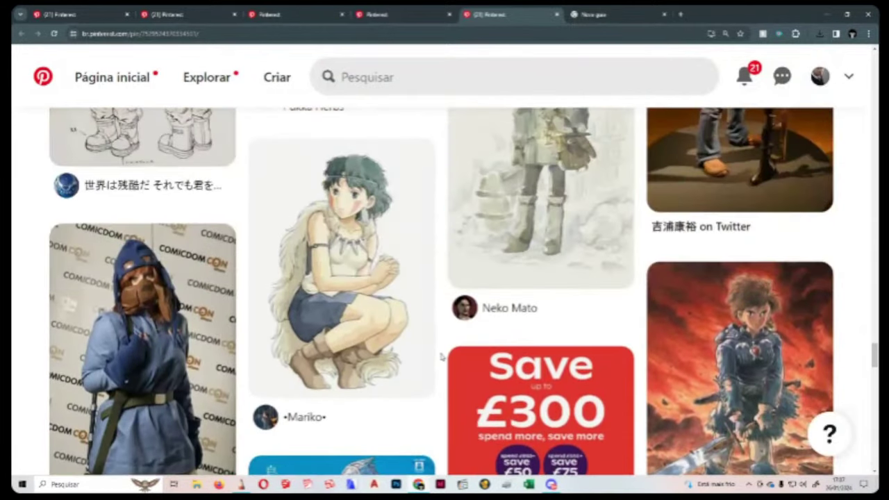
{"action": "scroll", "coordinate": [441, 357], "scroll_direction": "up", "scroll_amount": 3}
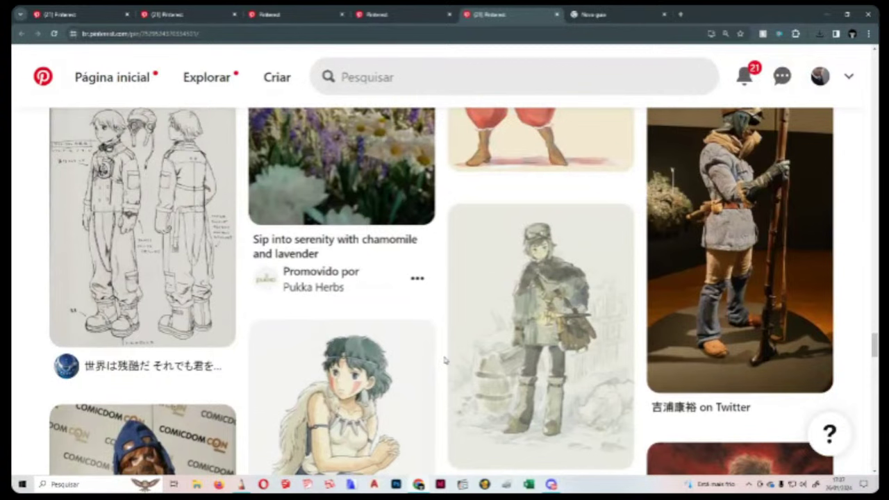
{"action": "scroll", "coordinate": [439, 327], "scroll_direction": "down", "scroll_amount": 5}
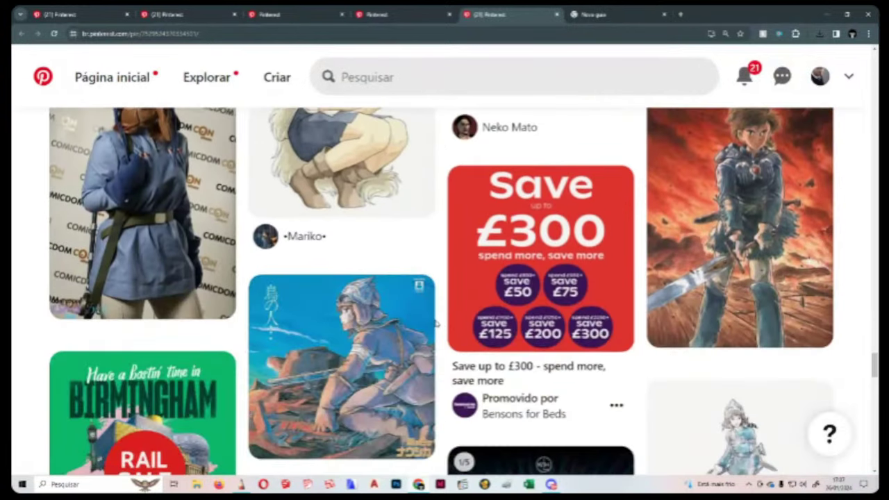
{"action": "scroll", "coordinate": [433, 322], "scroll_direction": "up", "scroll_amount": 3}
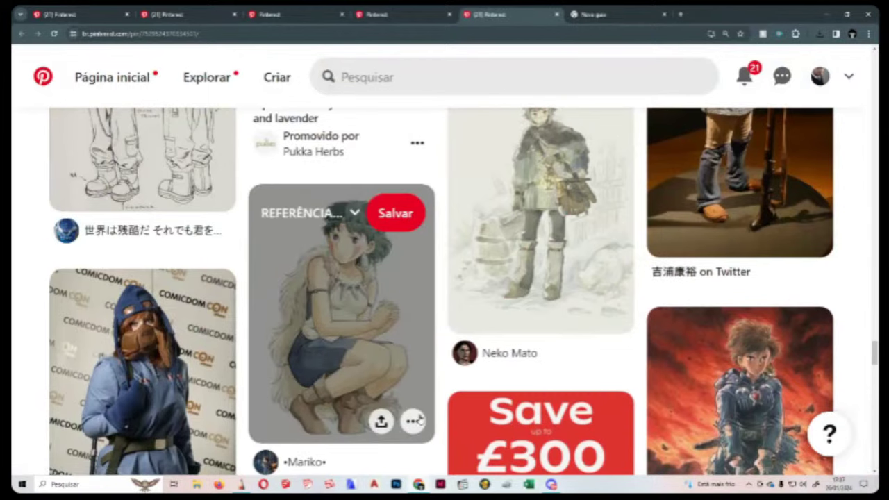
{"action": "scroll", "coordinate": [414, 294], "scroll_direction": "down", "scroll_amount": 6}
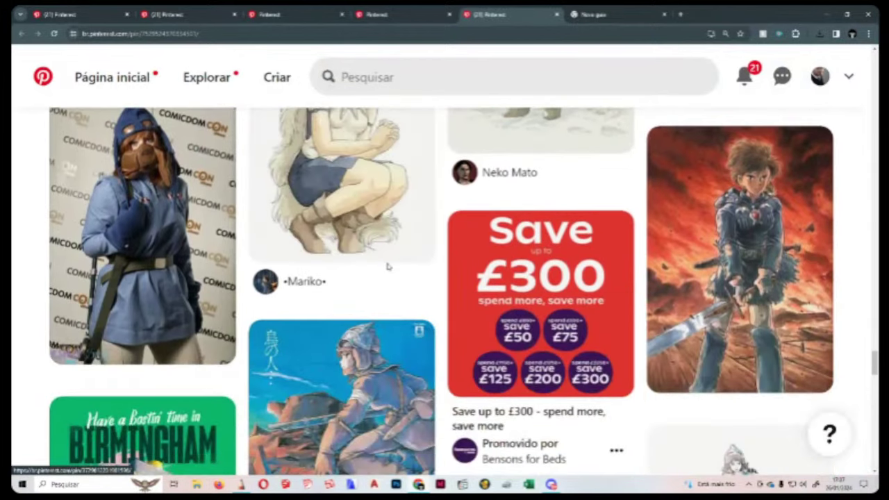
{"action": "scroll", "coordinate": [442, 309], "scroll_direction": "down", "scroll_amount": 2}
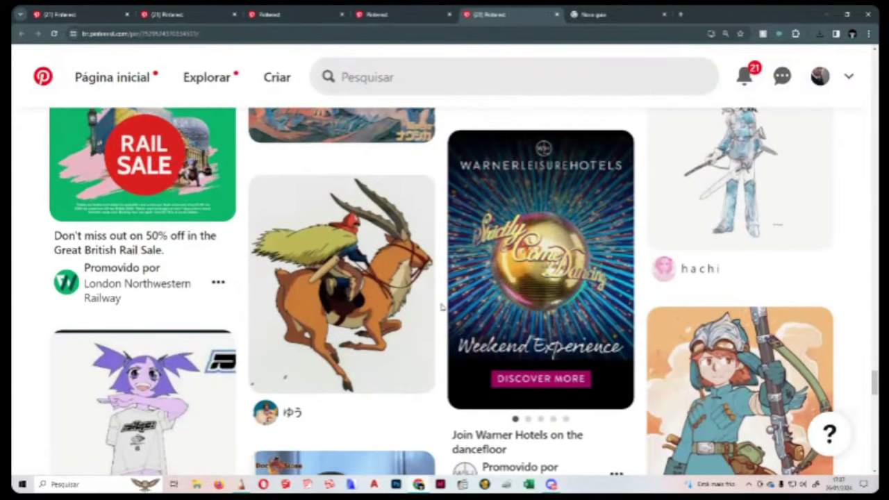
{"action": "scroll", "coordinate": [445, 300], "scroll_direction": "down", "scroll_amount": 3}
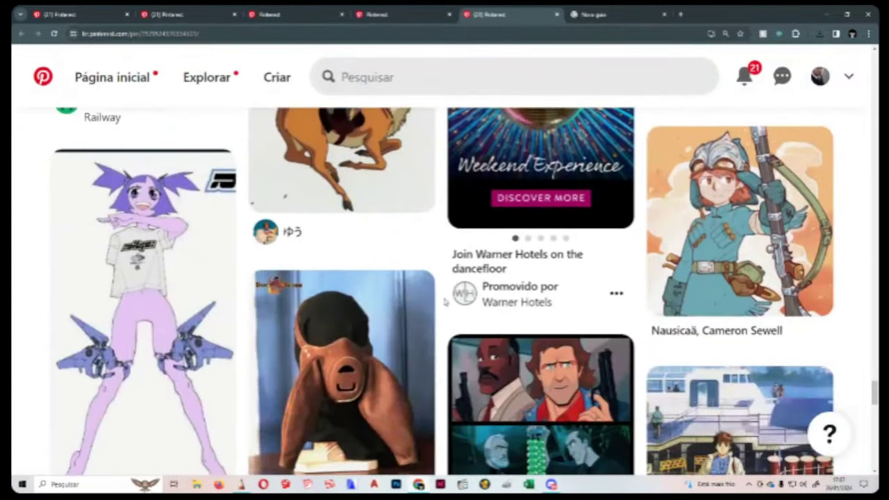
{"action": "scroll", "coordinate": [446, 301], "scroll_direction": "down", "scroll_amount": 3}
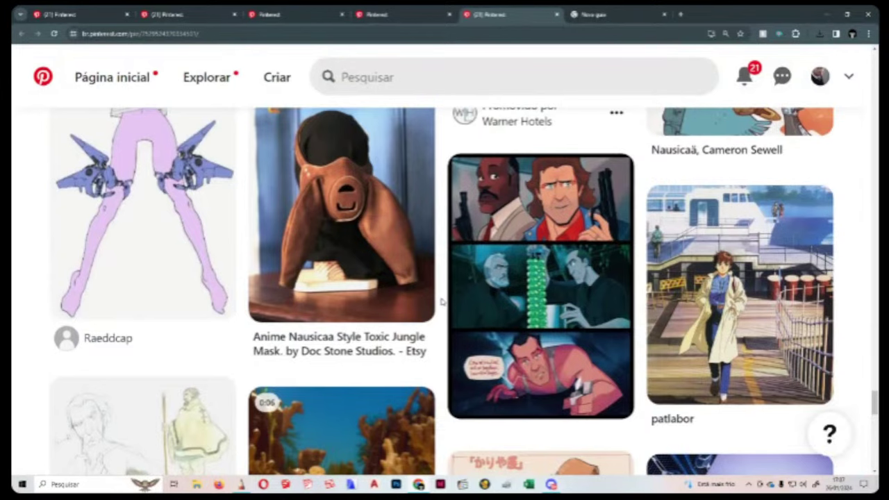
{"action": "scroll", "coordinate": [442, 301], "scroll_direction": "down", "scroll_amount": 2}
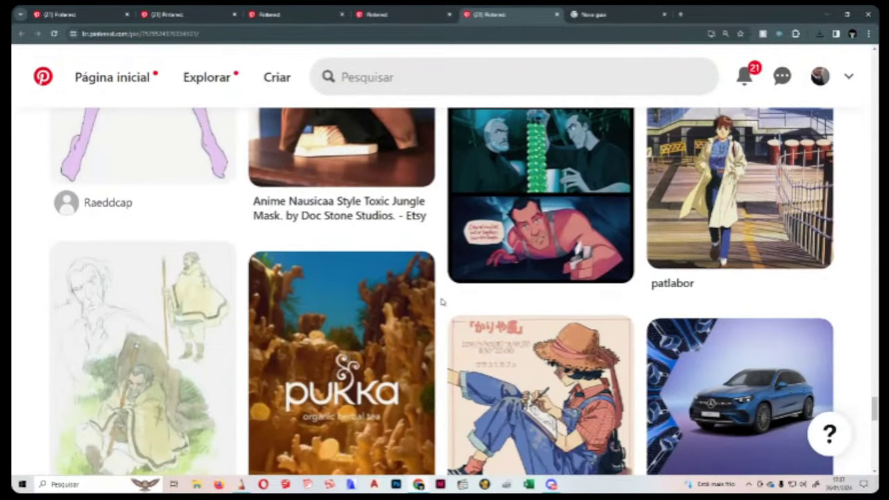
{"action": "scroll", "coordinate": [441, 301], "scroll_direction": "up", "scroll_amount": 15}
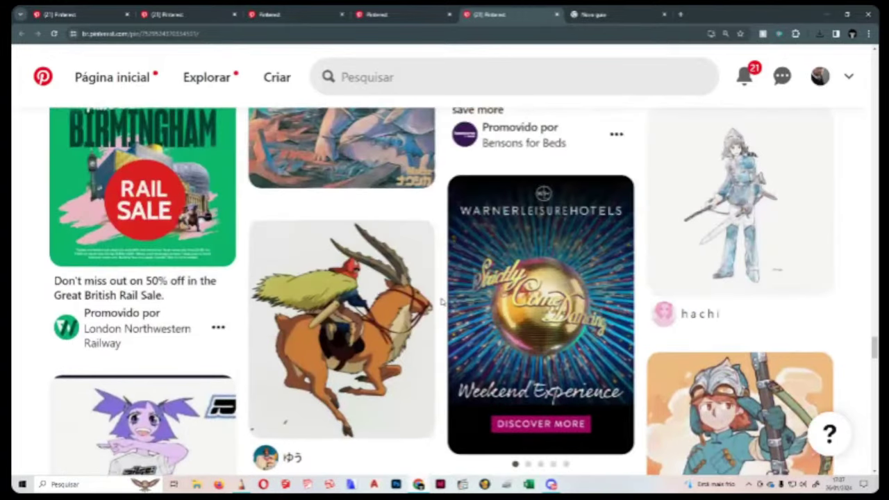
{"action": "scroll", "coordinate": [441, 300], "scroll_direction": "up", "scroll_amount": 2}
{"action": "scroll", "coordinate": [442, 300], "scroll_direction": "down", "scroll_amount": 12}
{"action": "scroll", "coordinate": [442, 300], "scroll_direction": "up", "scroll_amount": 2}
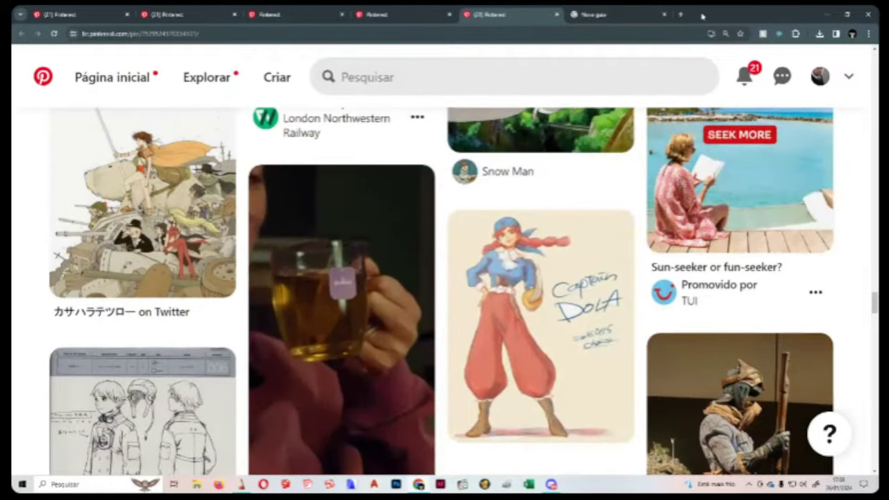
- Switch to the empty browser tab and open youtube.com
{"action": "left_click", "coordinate": [634, 16]}
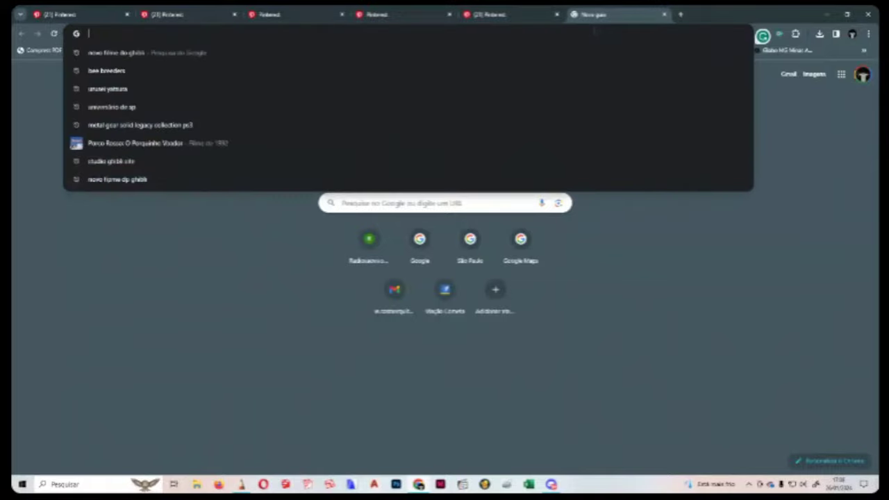
{"action": "type", "text": "youtube.com"}
{"action": "key", "text": "Return"}
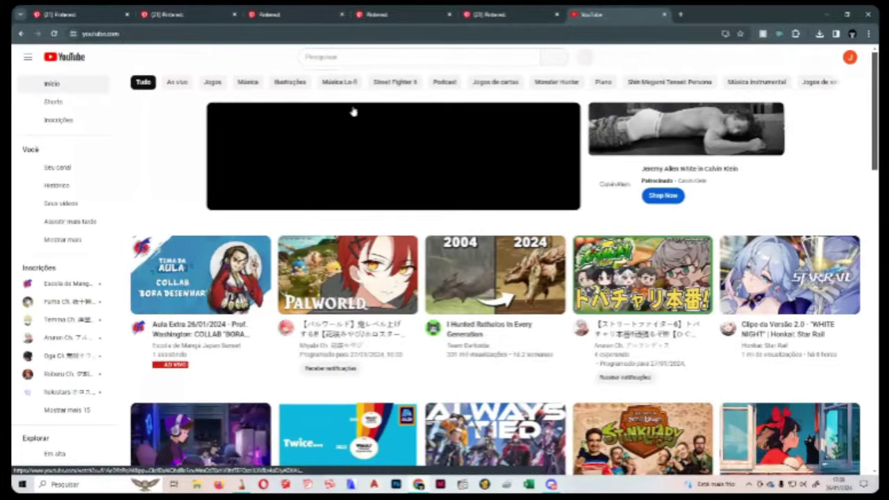
- Search YouTube for "o menino e a garça trailer dublado"
{"action": "left_click", "coordinate": [328, 58]}
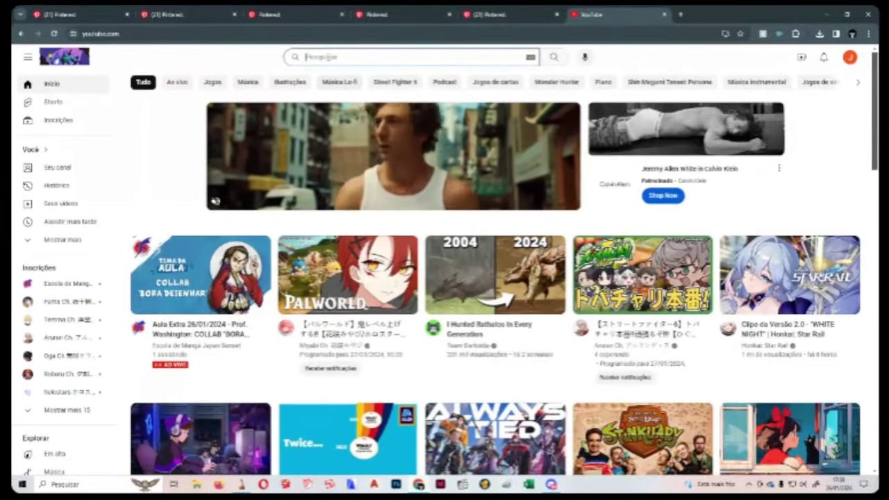
{"action": "type", "text": "o menin"}
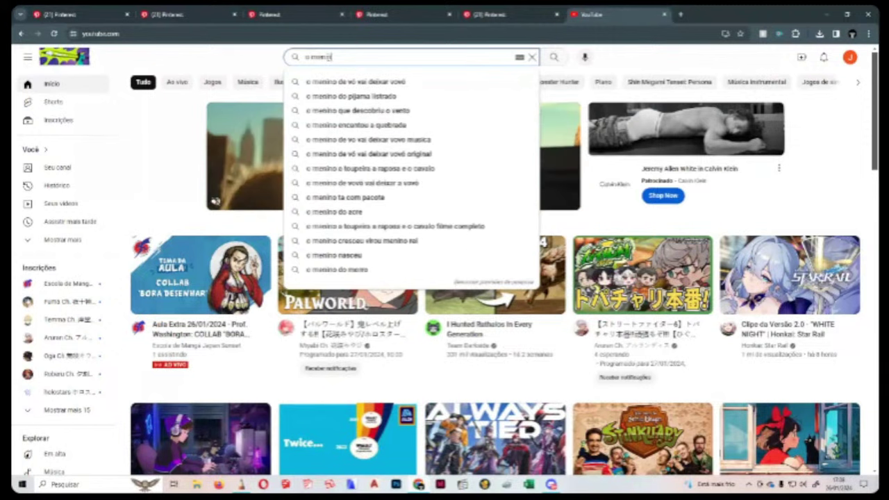
{"action": "type", "text": "o e a garça"}
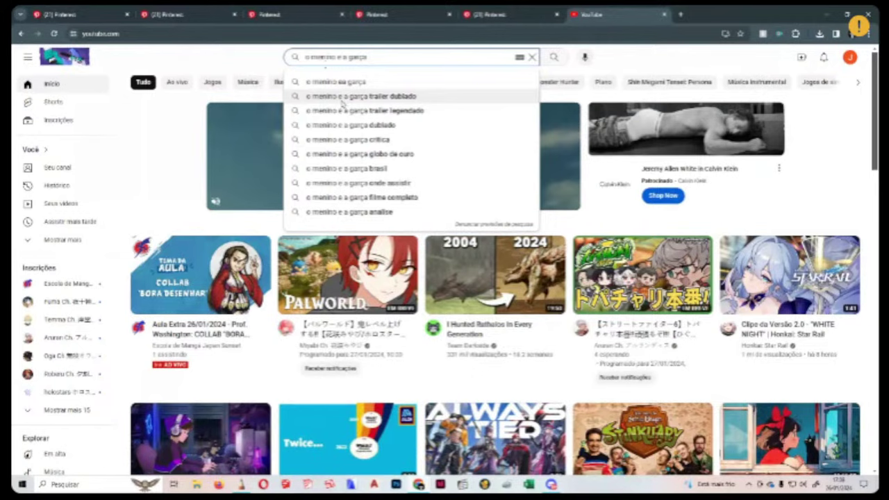
{"action": "left_click", "coordinate": [342, 103]}
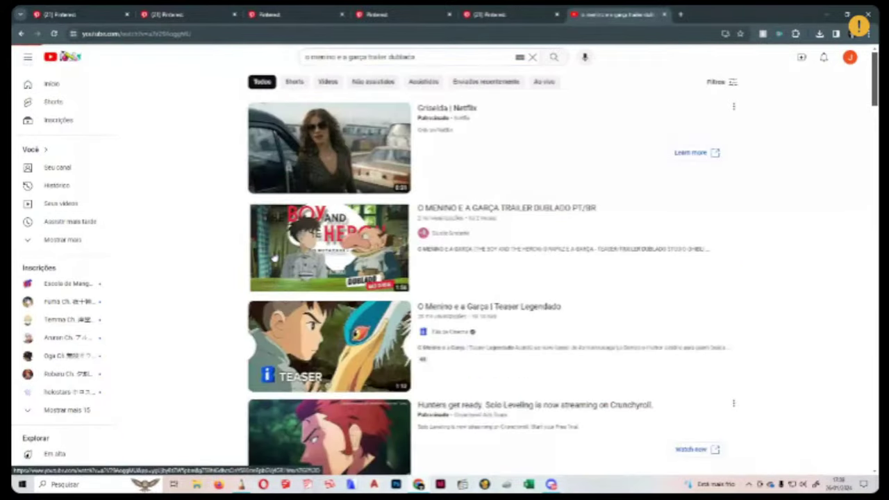
- Play the video "O MENINO E A GARÇA TRAILER DUBLADO PT/BR" and close its tab after watching
{"action": "left_click", "coordinate": [274, 257]}
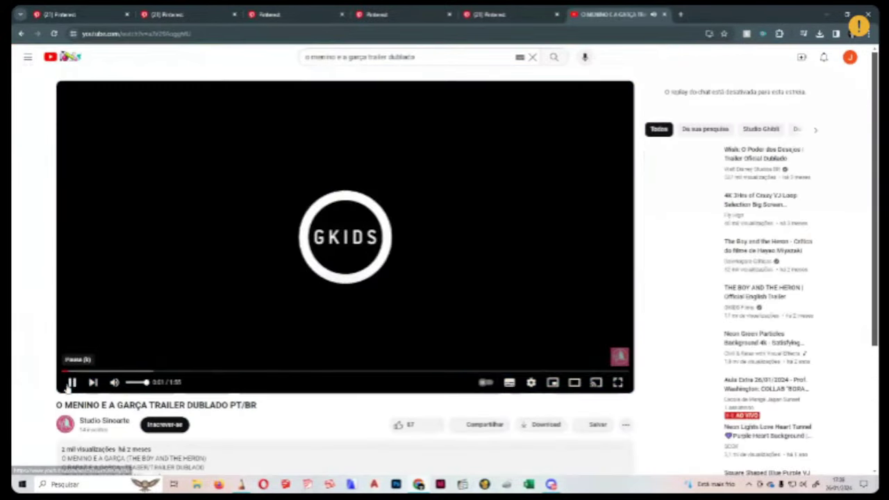
{"action": "left_click", "coordinate": [72, 383]}
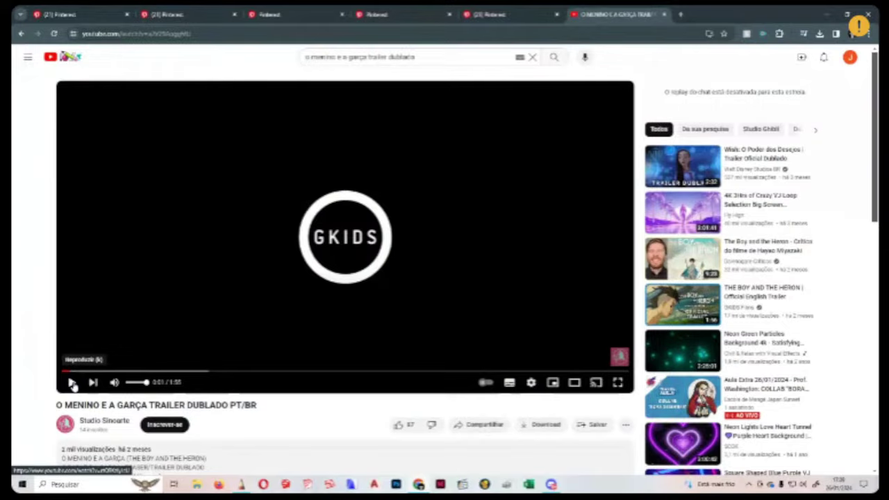
{"action": "left_click", "coordinate": [73, 383]}
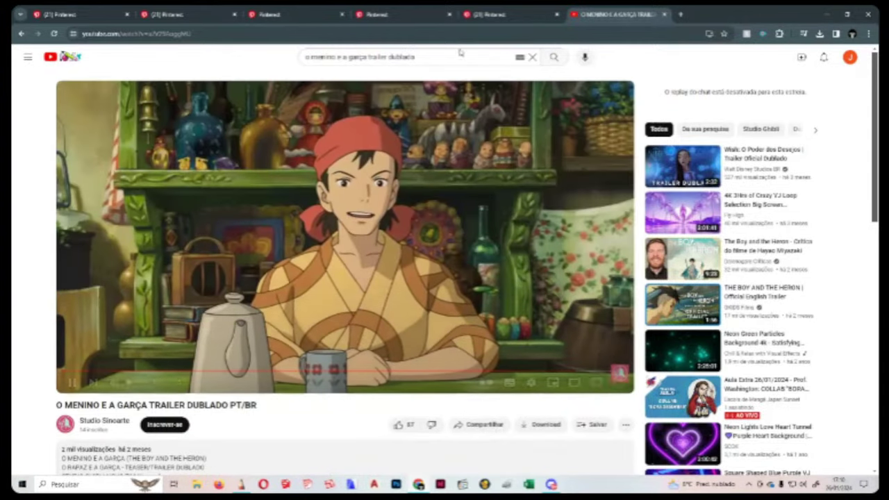
{"action": "middle_click", "coordinate": [619, 14]}
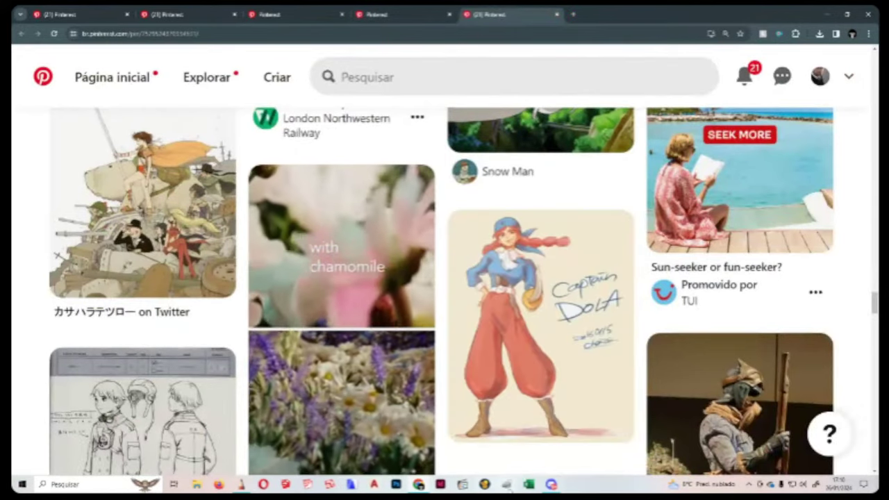
- Check the aulas-extra channel in Discord, switch to Autodesk SketchBook and examine the rough pencil sketch of the figures
{"action": "left_click", "coordinate": [551, 484]}
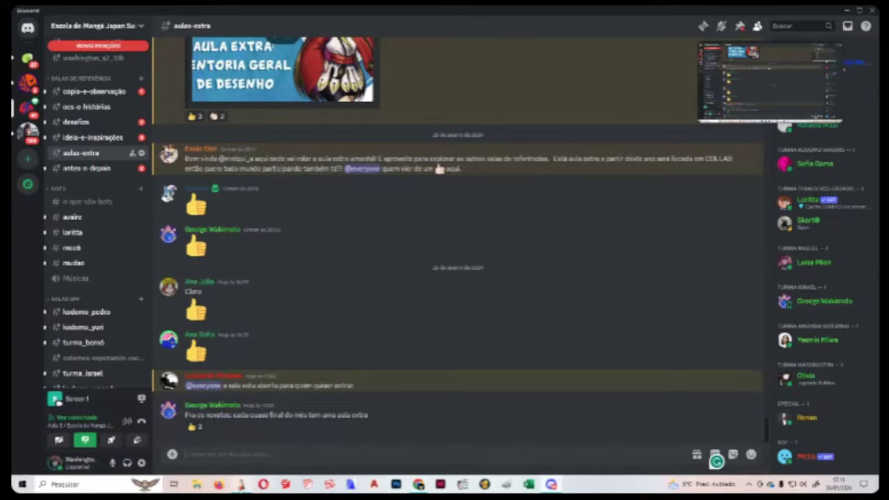
{"action": "left_click", "coordinate": [241, 484]}
{"action": "scroll", "coordinate": [476, 243], "scroll_direction": "up", "scroll_amount": 3}
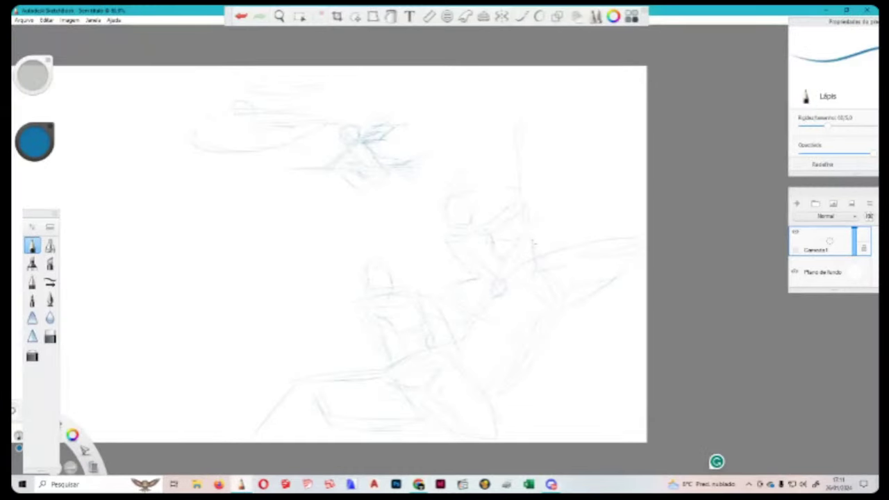
{"action": "scroll", "coordinate": [518, 149], "scroll_direction": "down", "scroll_amount": 2}
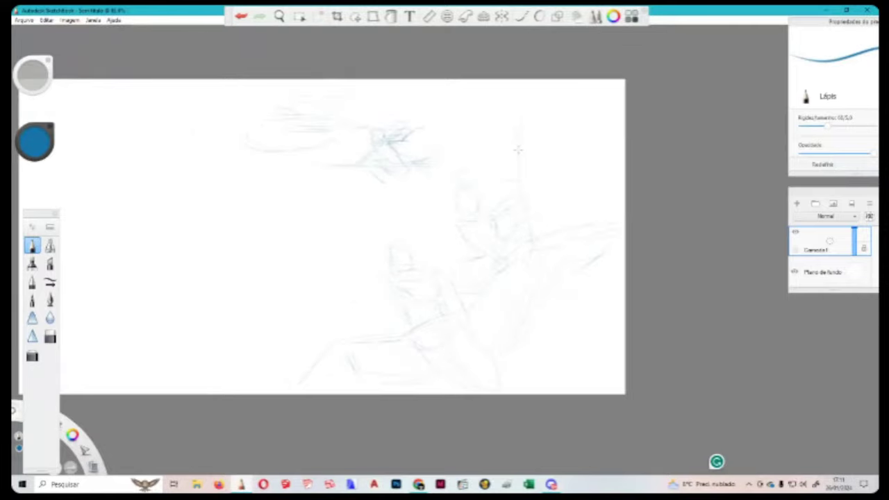
{"action": "scroll", "coordinate": [478, 149], "scroll_direction": "down", "scroll_amount": 1}
{"action": "scroll", "coordinate": [433, 195], "scroll_direction": "up", "scroll_amount": 3}
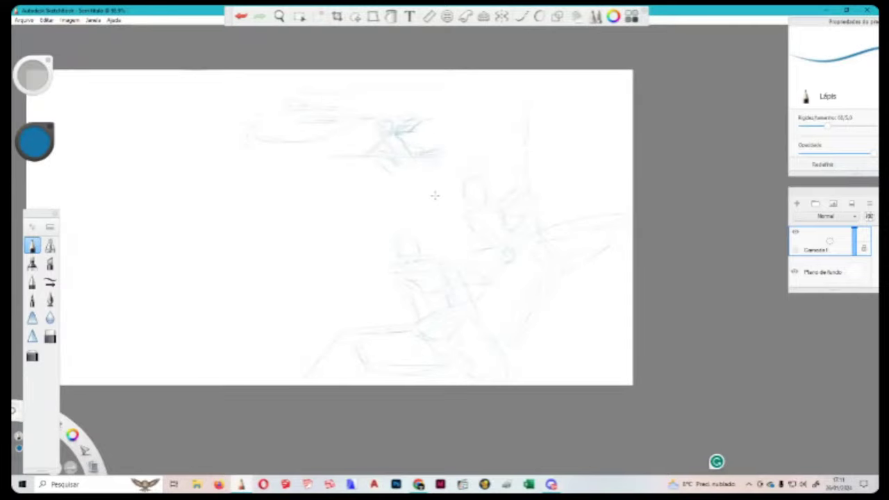
{"action": "scroll", "coordinate": [436, 193], "scroll_direction": "down", "scroll_amount": 1}
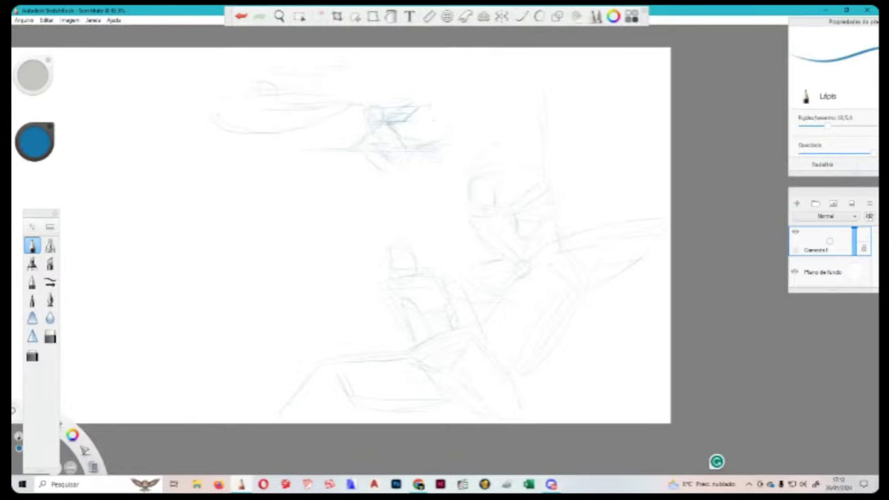
{"action": "scroll", "coordinate": [531, 181], "scroll_direction": "down", "scroll_amount": 3}
{"action": "scroll", "coordinate": [531, 181], "scroll_direction": "up", "scroll_amount": 5}
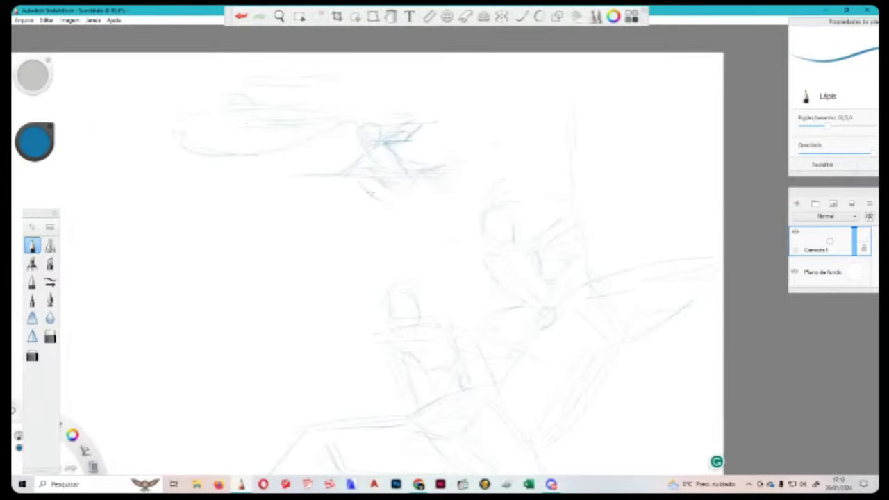
{"action": "scroll", "coordinate": [549, 210], "scroll_direction": "down", "scroll_amount": 3}
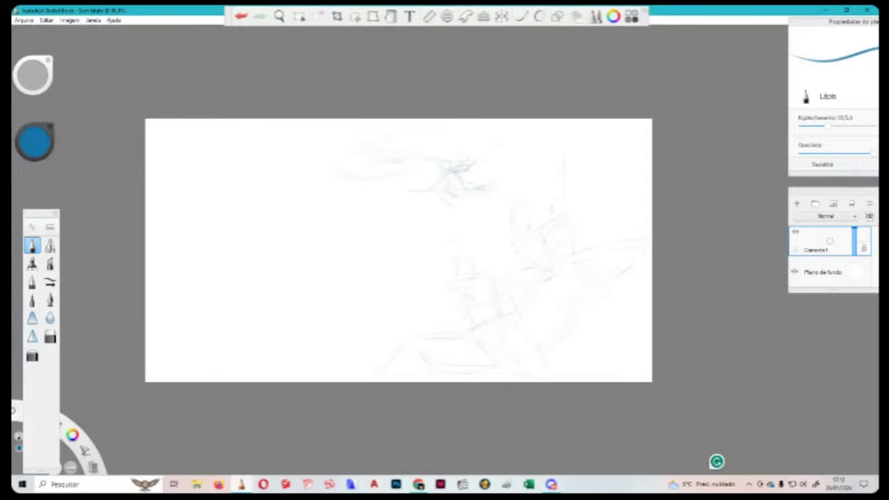
{"action": "scroll", "coordinate": [556, 223], "scroll_direction": "up", "scroll_amount": 1}
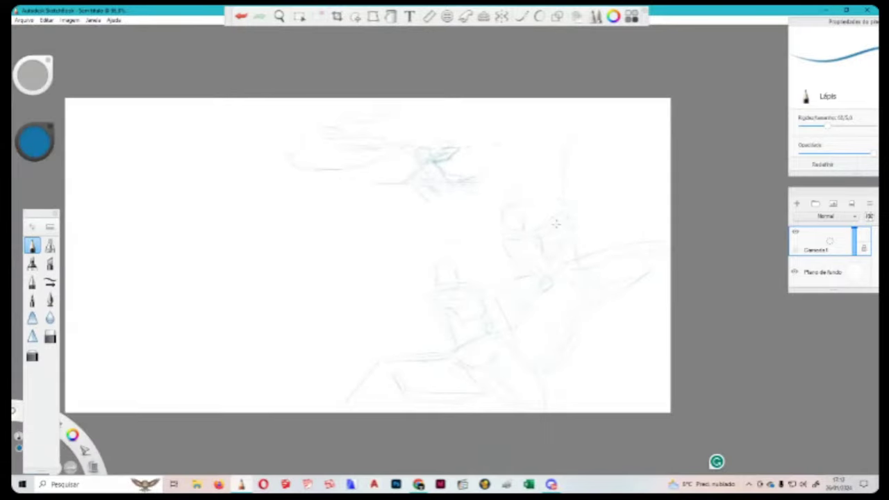
- Save the sketch to the Desktop (Área de Trabalho) as the JPEG file "imagem base" at maximum quality
{"action": "left_click", "coordinate": [23, 20]}
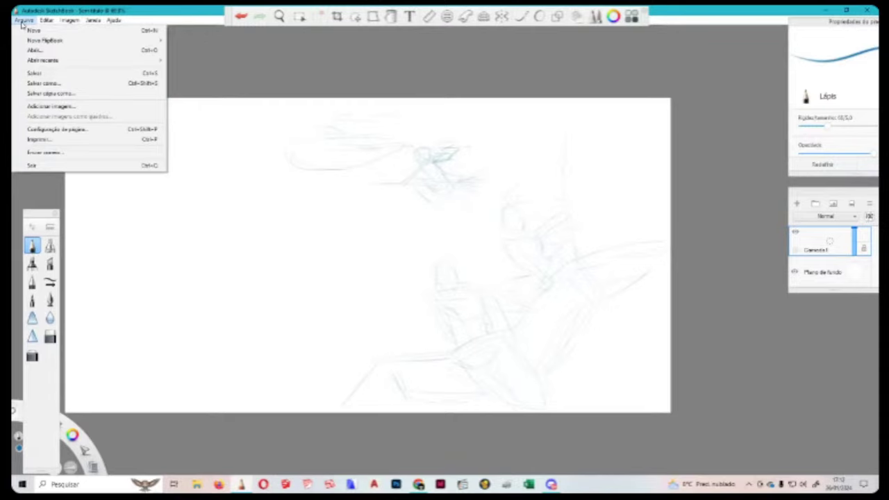
{"action": "left_click", "coordinate": [43, 82]}
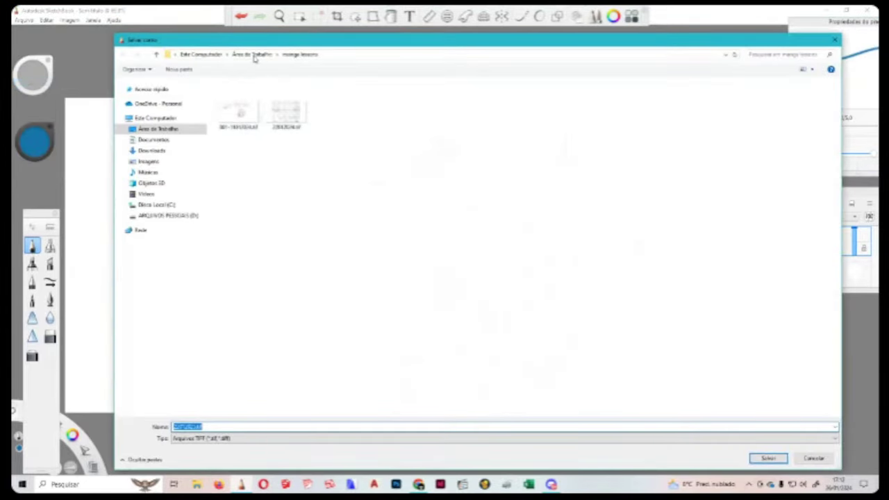
{"action": "left_click", "coordinate": [241, 56]}
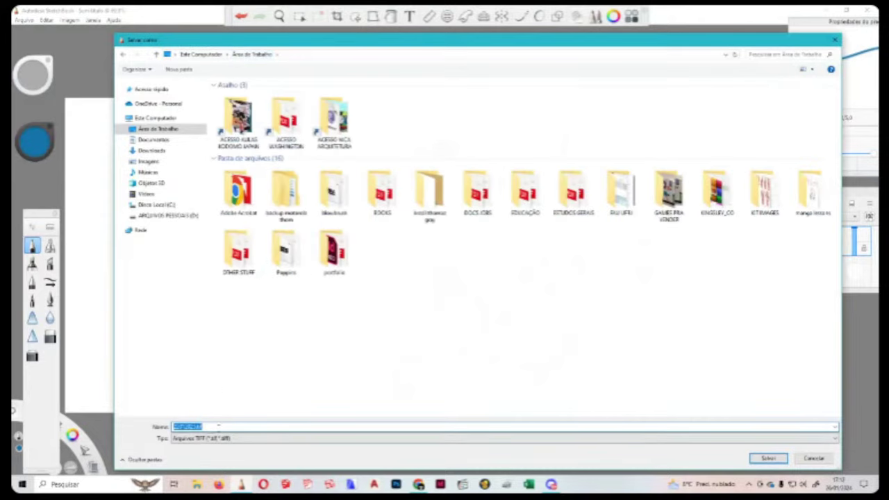
{"action": "type", "text": "imag"}
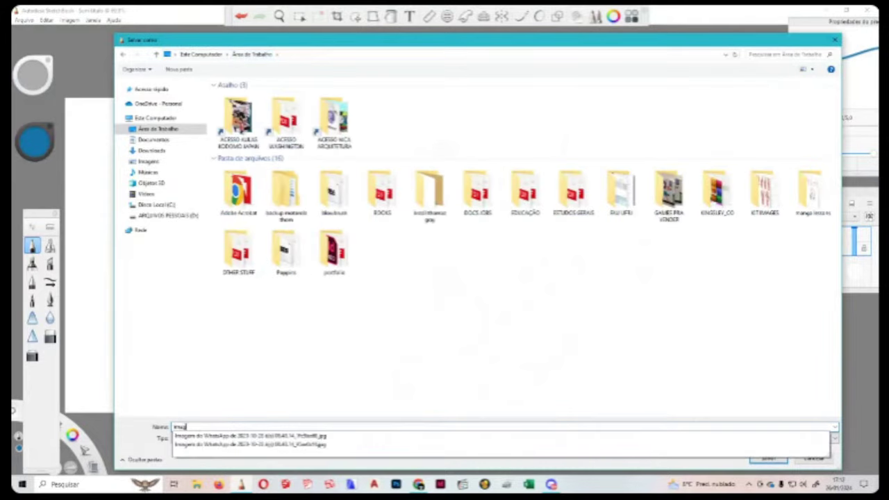
{"action": "type", "text": "em hua"}
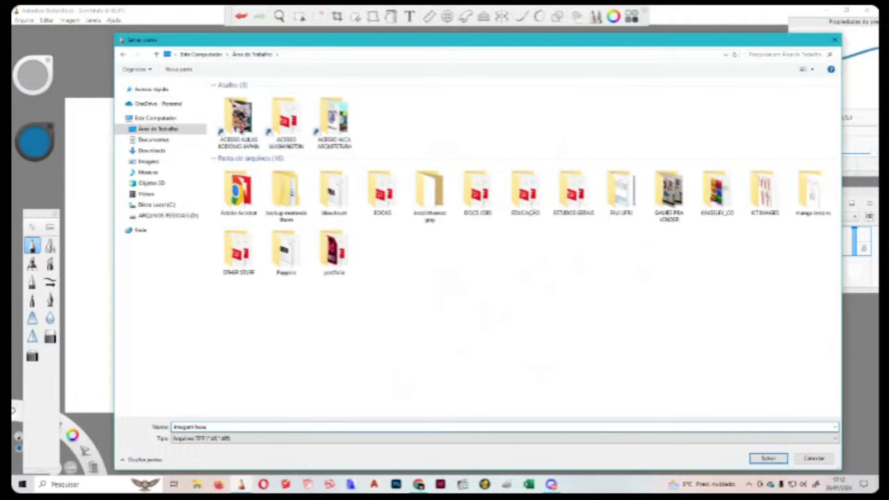
{"action": "left_click", "coordinate": [224, 439]}
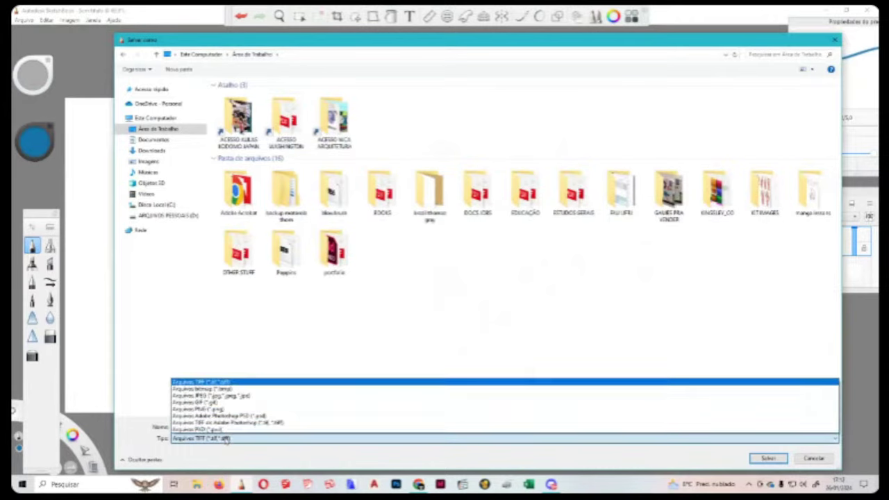
{"action": "left_click", "coordinate": [236, 396]}
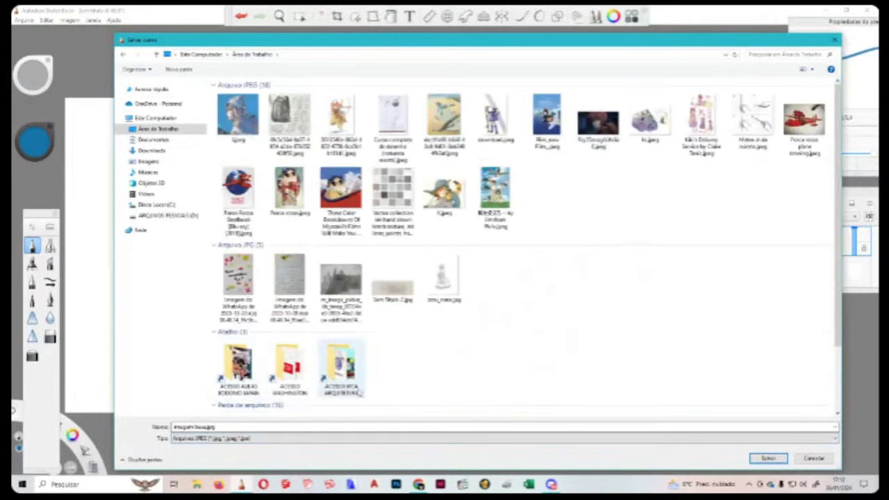
{"action": "left_click", "coordinate": [768, 458]}
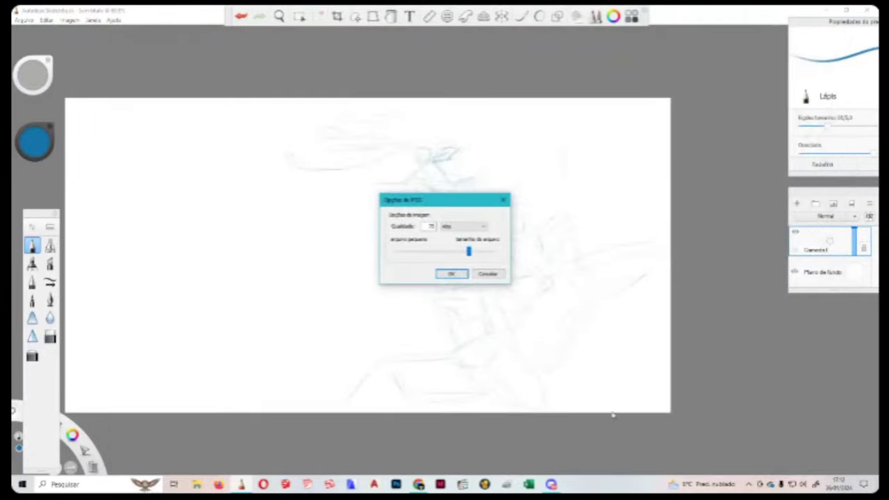
{"action": "left_click", "coordinate": [452, 273]}
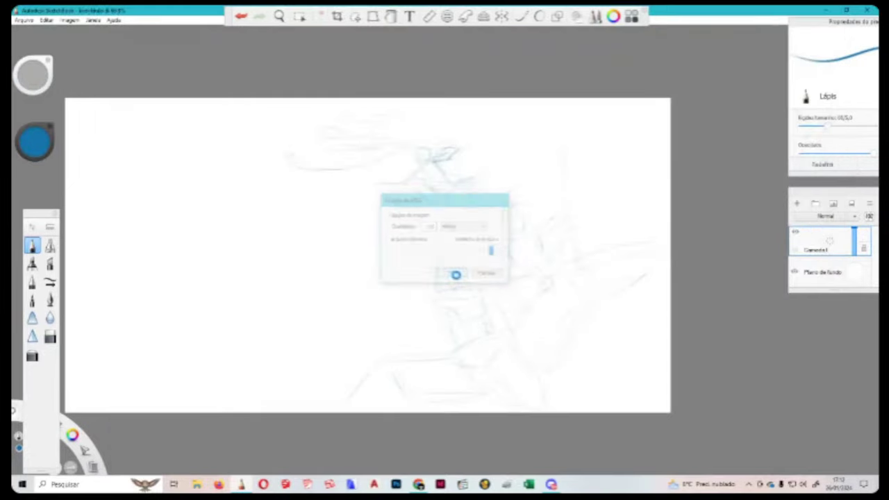
- Switch to Discord and post the Merry Christmas Totoro picture from the AULAS folder in the aulas-extra channel
{"action": "left_click", "coordinate": [551, 484]}
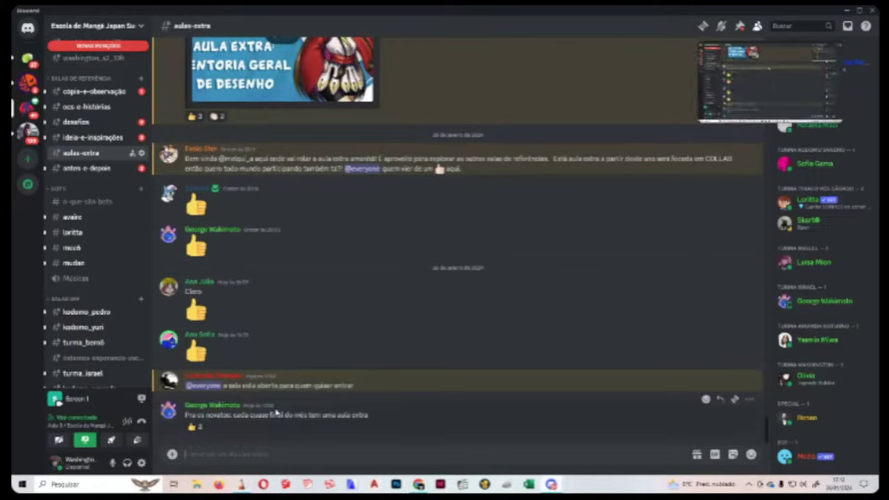
{"action": "left_click", "coordinate": [172, 454]}
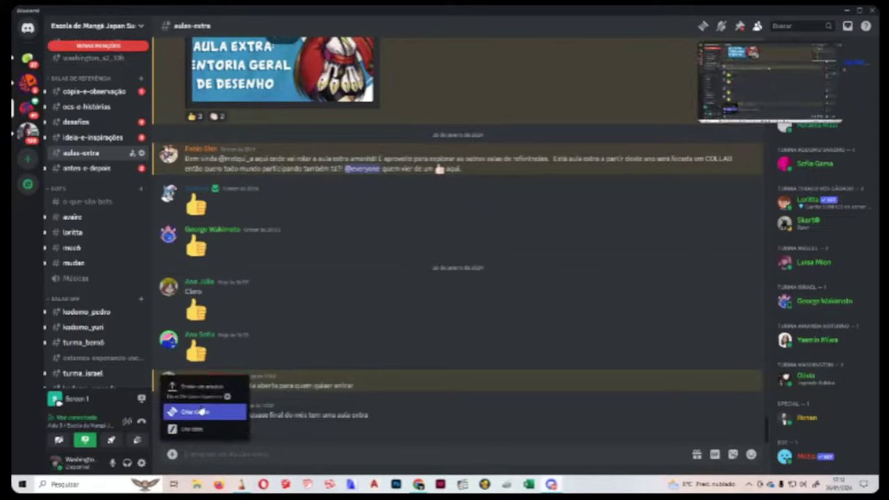
{"action": "left_click", "coordinate": [172, 454]}
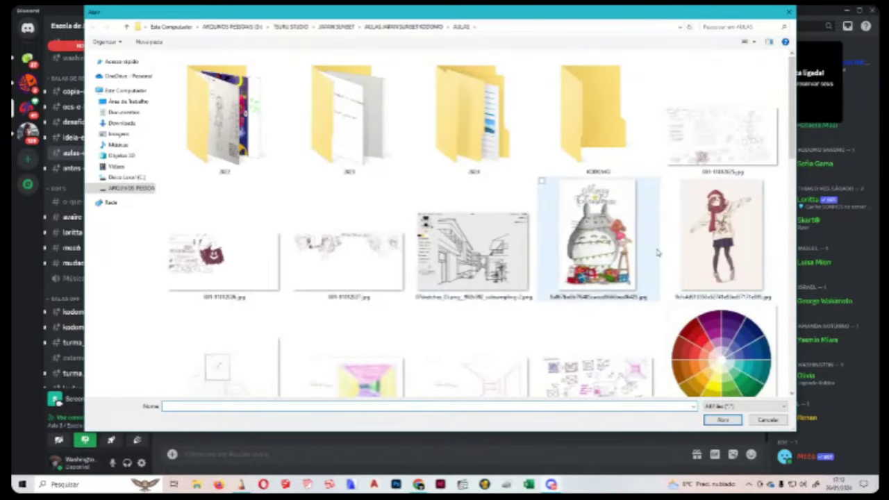
{"action": "left_click", "coordinate": [611, 262]}
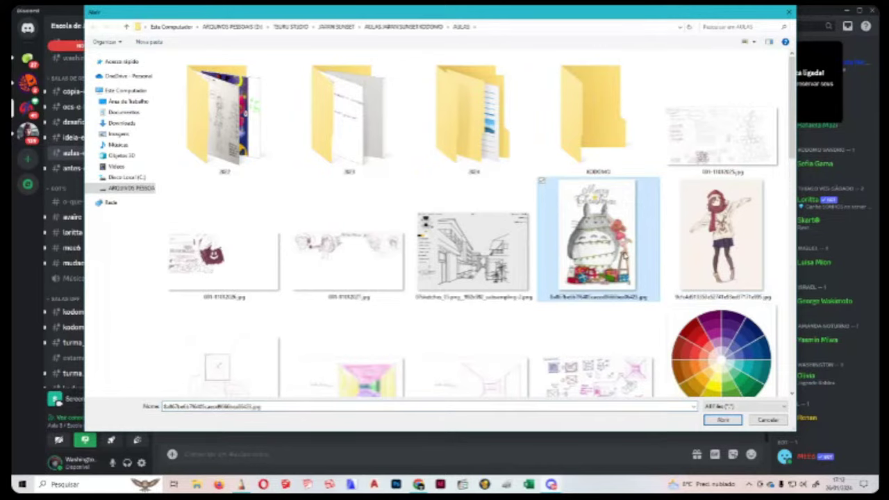
{"action": "left_click", "coordinate": [724, 421]}
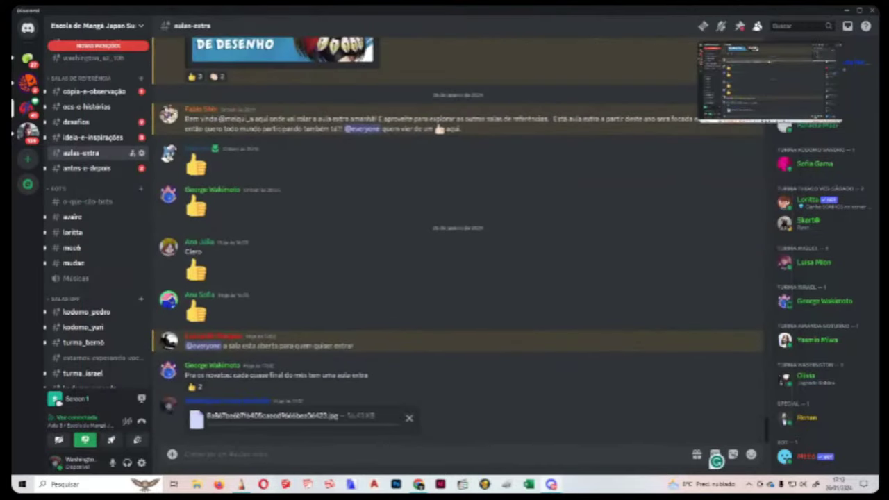
- Try to attach all the Studio Ghibli reference JPEGs from the Desktop to the aulas-extra channel in a single upload
{"action": "left_click", "coordinate": [172, 455]}
{"action": "left_click", "coordinate": [215, 386]}
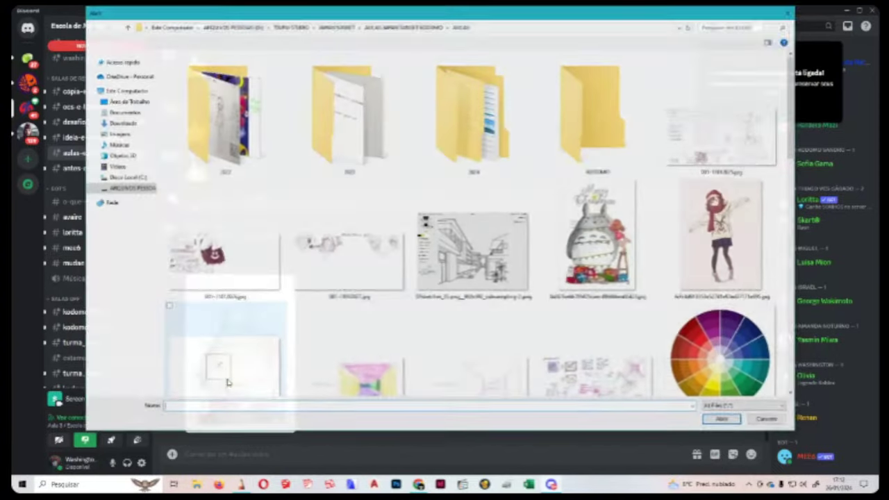
{"action": "left_click", "coordinate": [128, 102]}
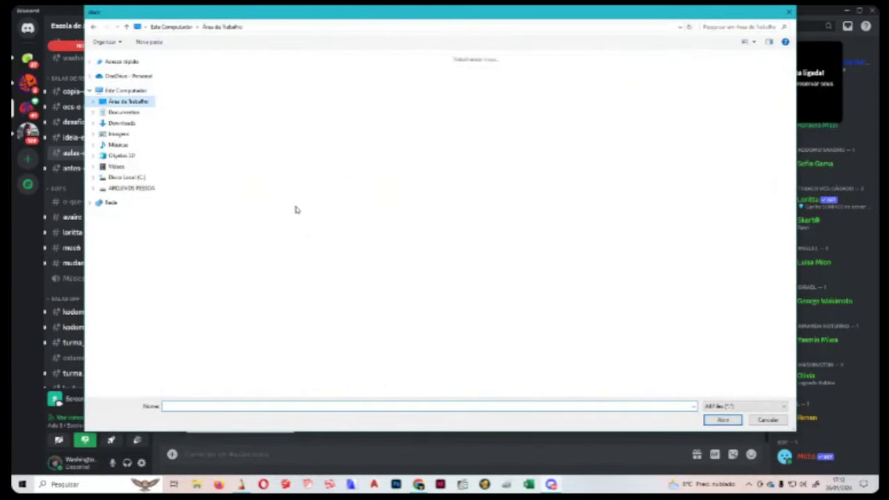
{"action": "left_click", "coordinate": [282, 260]}
{"action": "left_click", "coordinate": [186, 256], "text": "ctrl"}
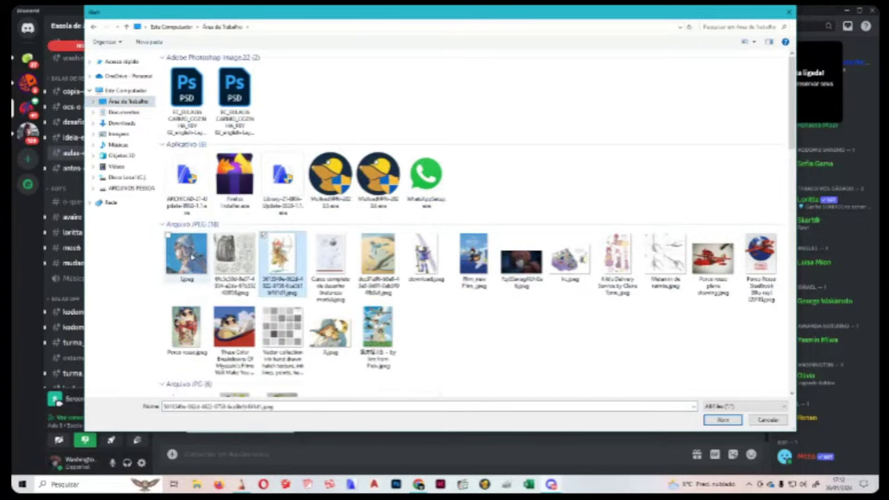
{"action": "left_click", "coordinate": [186, 327], "text": "ctrl"}
{"action": "left_click", "coordinate": [234, 327], "text": "ctrl"}
{"action": "left_click", "coordinate": [330, 330], "text": "ctrl"}
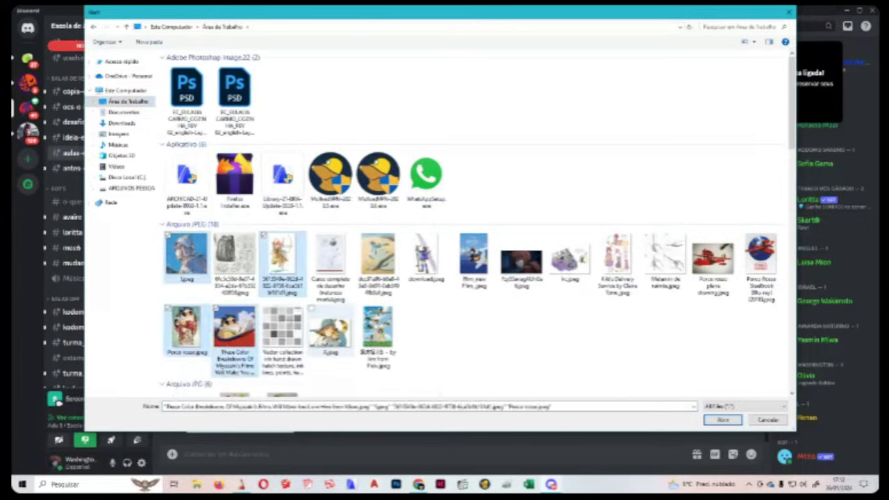
{"action": "left_click", "coordinate": [377, 330], "text": "ctrl"}
{"action": "left_click", "coordinate": [378, 259], "text": "ctrl"}
{"action": "left_click", "coordinate": [425, 258], "text": "ctrl"}
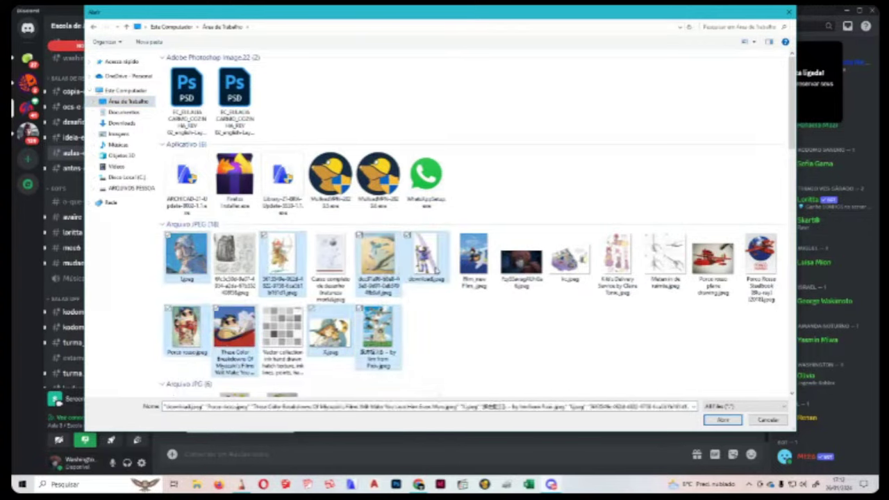
{"action": "left_click", "coordinate": [474, 258], "text": "ctrl"}
{"action": "left_click", "coordinate": [716, 264], "text": "ctrl"}
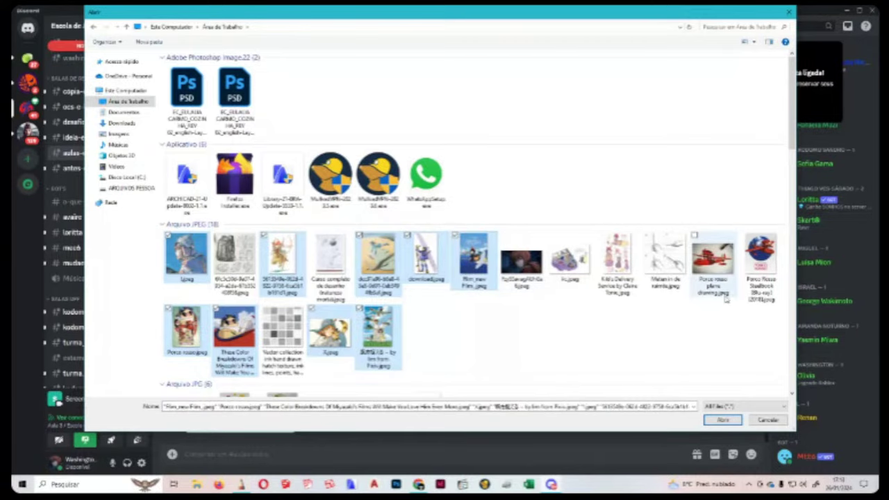
{"action": "left_click", "coordinate": [761, 263], "text": "ctrl"}
{"action": "left_click", "coordinate": [618, 264], "text": "ctrl"}
{"action": "scroll", "coordinate": [625, 280], "scroll_direction": "down", "scroll_amount": 5}
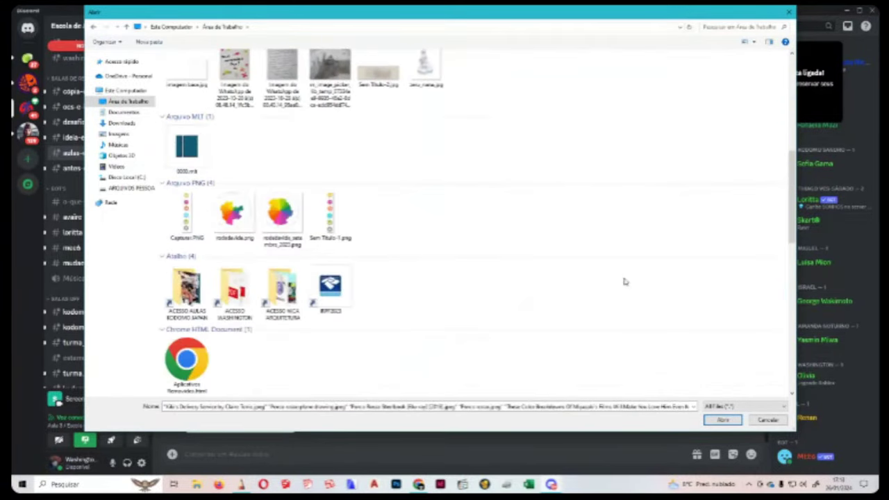
{"action": "left_click", "coordinate": [722, 419]}
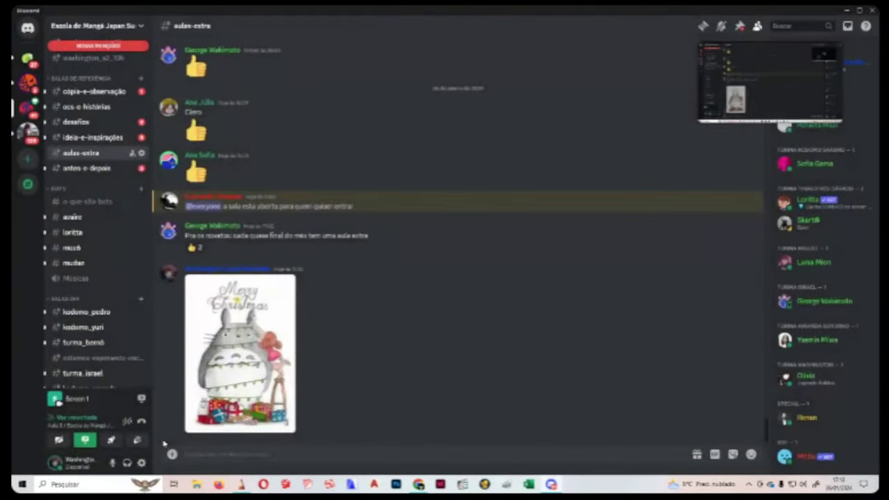
- Post the first seven Ghibli reference JPEGs from the Desktop in aulas-extra, from the blue-hooded figure through Kiki to the Porco Rosso plane drawing
{"action": "left_click", "coordinate": [172, 456]}
{"action": "left_click", "coordinate": [201, 389]}
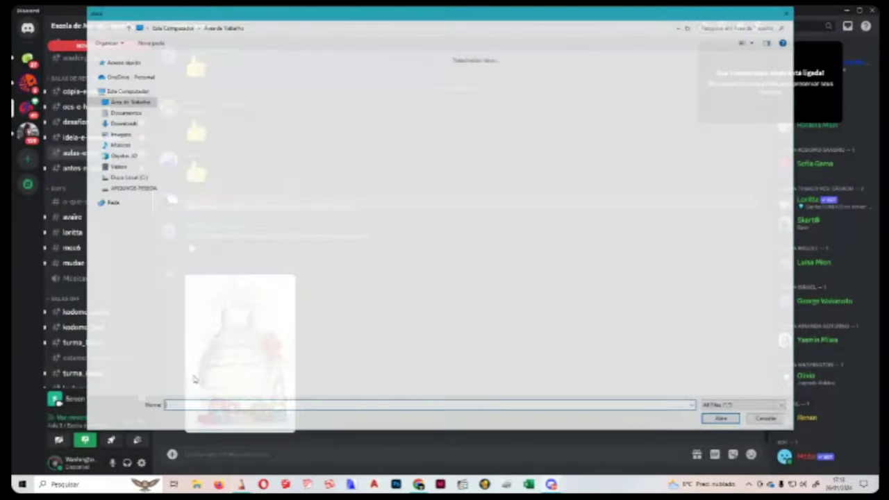
{"action": "left_click", "coordinate": [187, 256]}
{"action": "left_click", "coordinate": [282, 256], "text": "ctrl"}
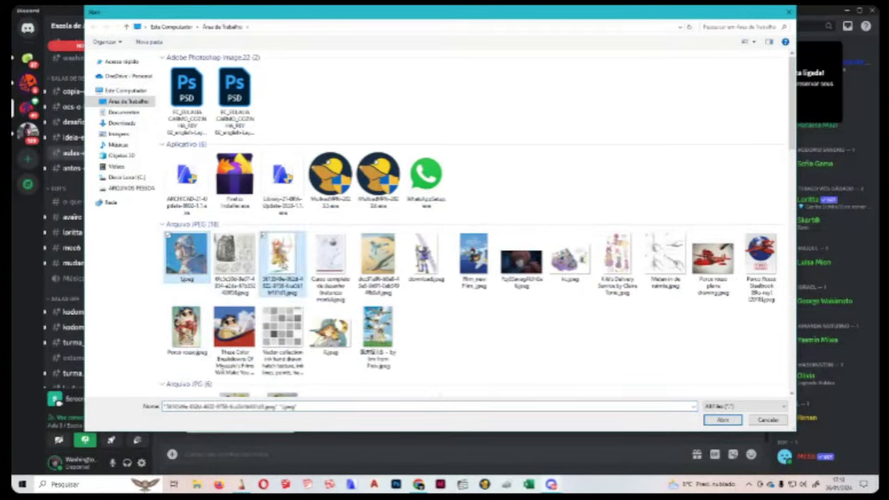
{"action": "left_click", "coordinate": [377, 257], "text": "ctrl"}
{"action": "left_click", "coordinate": [426, 257], "text": "ctrl"}
{"action": "left_click", "coordinate": [473, 257], "text": "ctrl"}
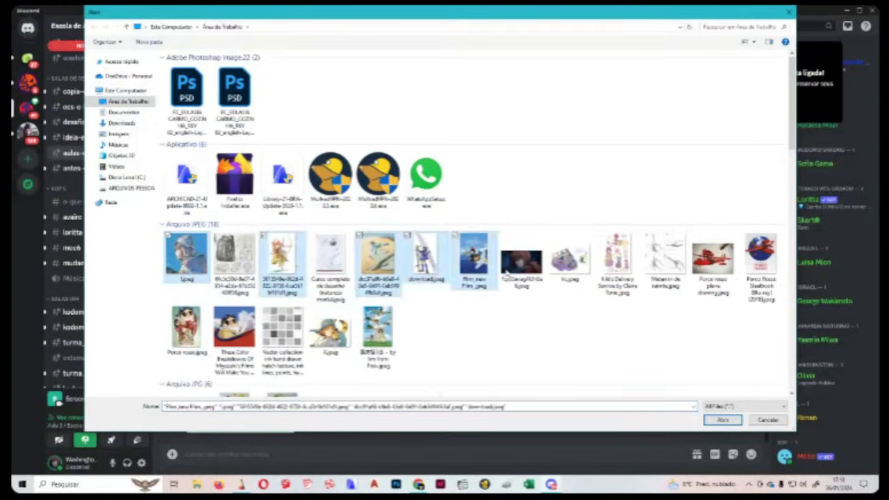
{"action": "left_click", "coordinate": [635, 263], "text": "ctrl"}
{"action": "left_click", "coordinate": [712, 262], "text": "ctrl"}
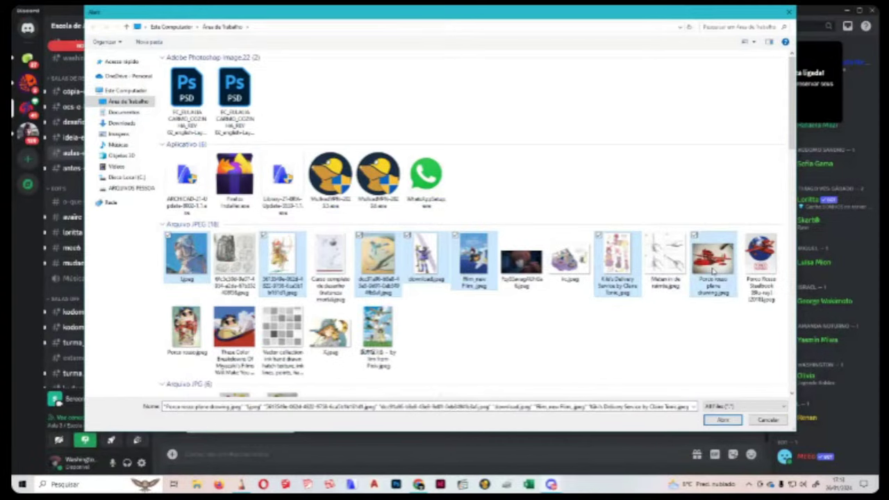
{"action": "key", "text": "Return"}
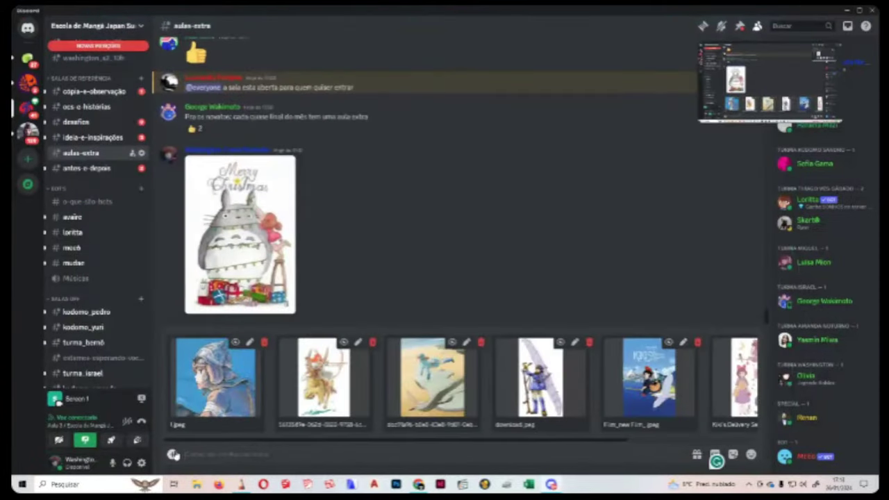
{"action": "key", "text": "Return"}
- Post the remaining five Desktop reference JPEGs in aulas-extra, including the Porco Rosso Steelbook, "Porco rosso" and "These Color Breakdowns Of Miyazaki's Films" images
{"action": "left_click", "coordinate": [172, 455]}
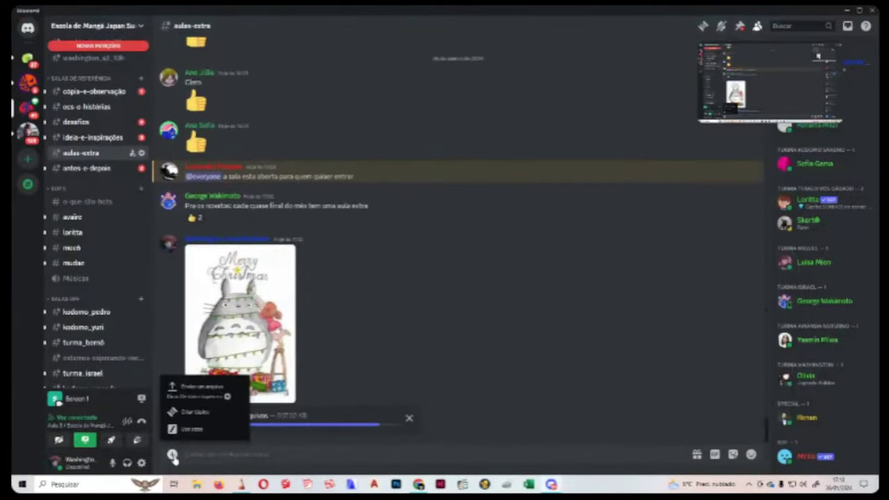
{"action": "left_click", "coordinate": [189, 396]}
{"action": "left_click", "coordinate": [761, 267]}
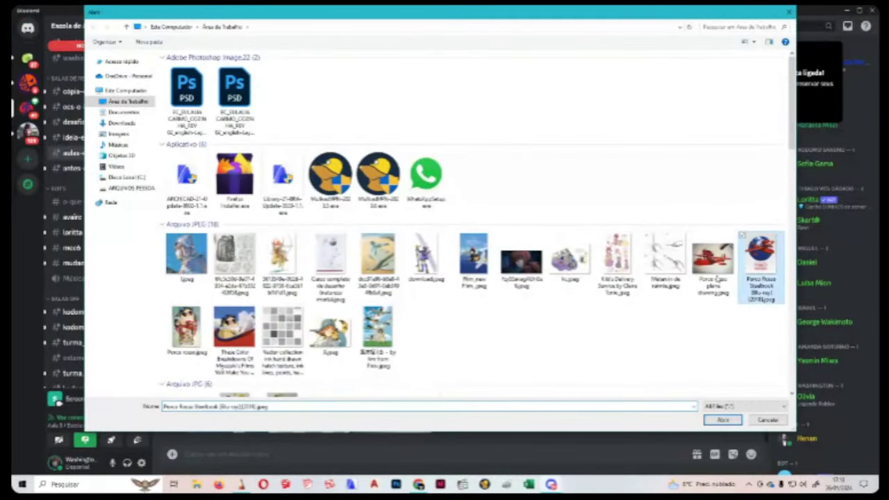
{"action": "left_click", "coordinate": [186, 328], "text": "ctrl"}
{"action": "left_click", "coordinate": [235, 328], "text": "ctrl"}
{"action": "left_click", "coordinate": [330, 330], "text": "ctrl"}
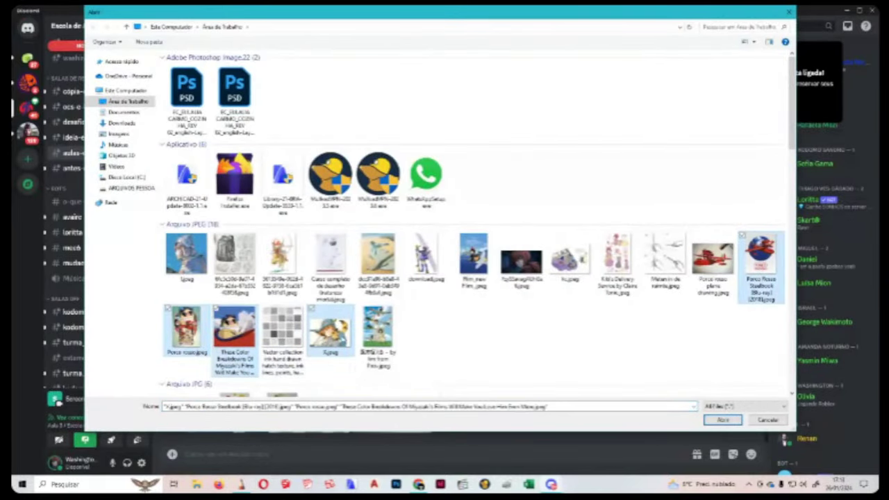
{"action": "left_click", "coordinate": [378, 330], "text": "ctrl"}
{"action": "left_click", "coordinate": [722, 419]}
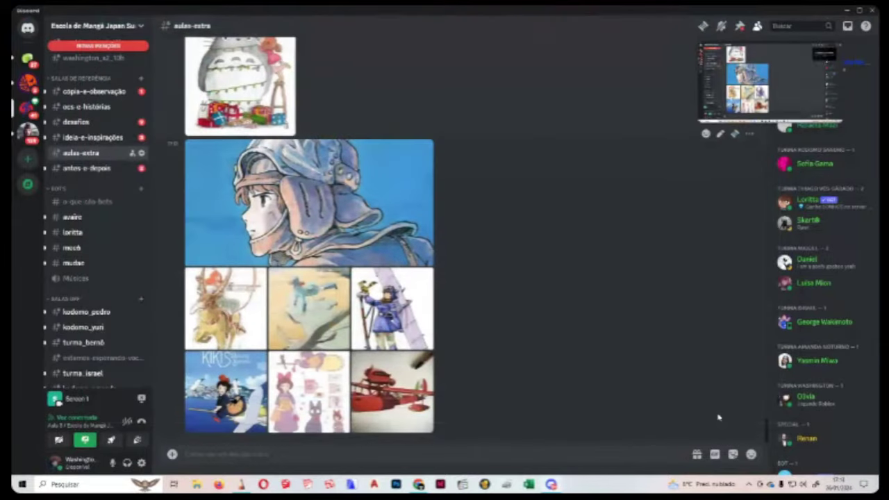
{"action": "key", "text": "Return"}
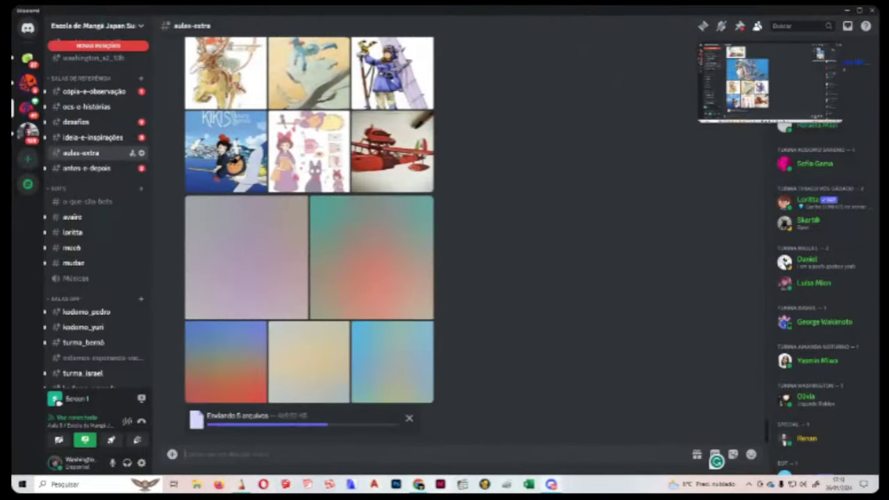
- Switch to Pinterest in the browser and search for "castle in the sky"
{"action": "left_click", "coordinate": [419, 484]}
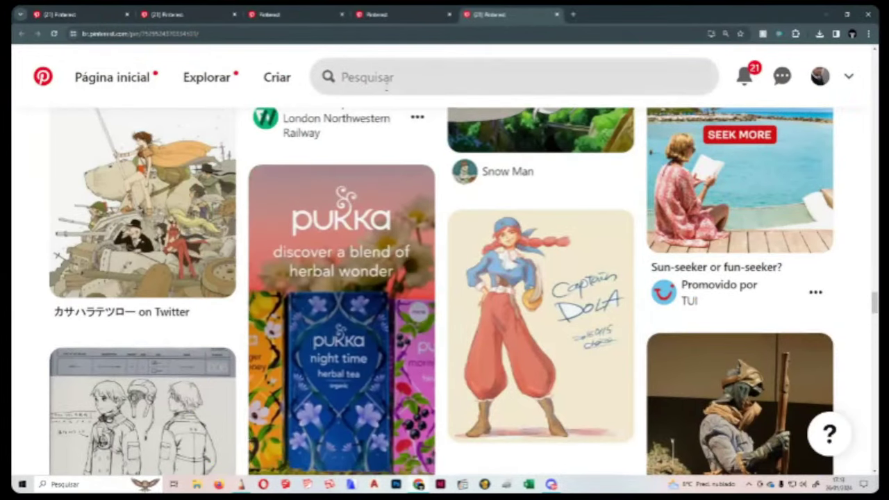
{"action": "left_click", "coordinate": [389, 78]}
{"action": "type", "text": "castle in t"}
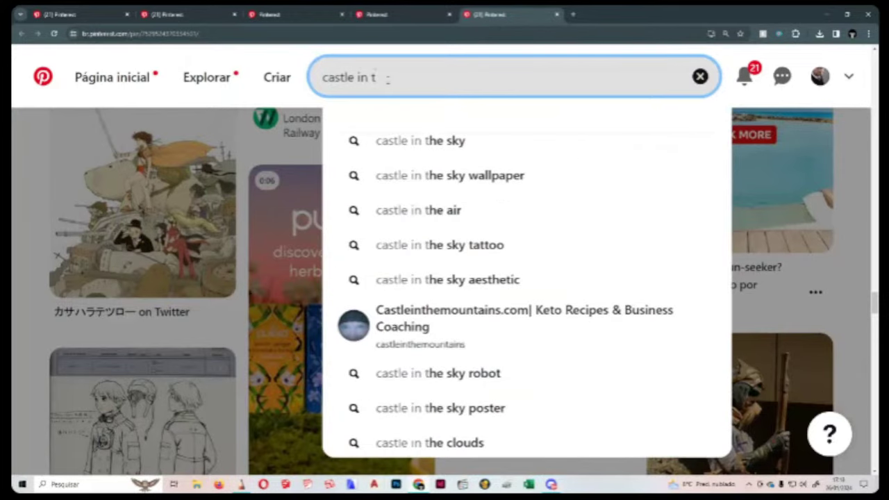
{"action": "left_click", "coordinate": [468, 146]}
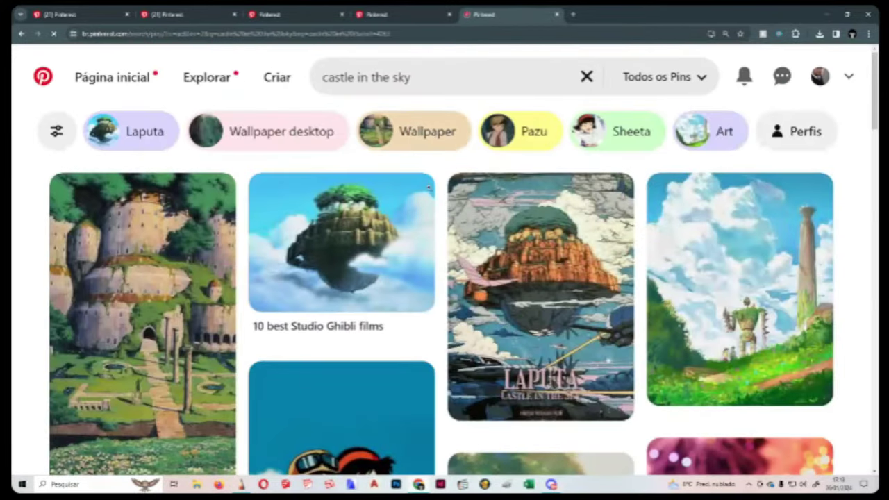
- Download the 1986 "CASTLE IN THE SKY" Japanese film poster pin from the search results to the Desktop
{"action": "scroll", "coordinate": [433, 192], "scroll_direction": "down", "scroll_amount": 3}
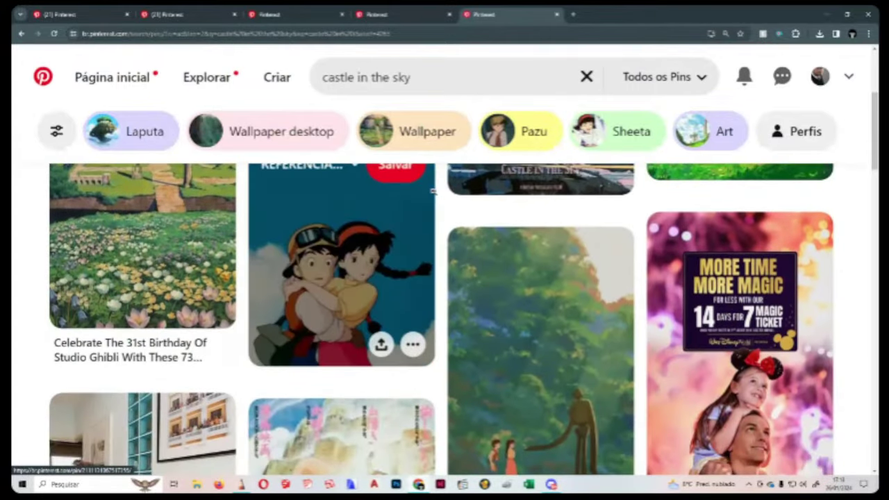
{"action": "scroll", "coordinate": [433, 192], "scroll_direction": "down", "scroll_amount": 2}
{"action": "scroll", "coordinate": [358, 312], "scroll_direction": "down", "scroll_amount": 1}
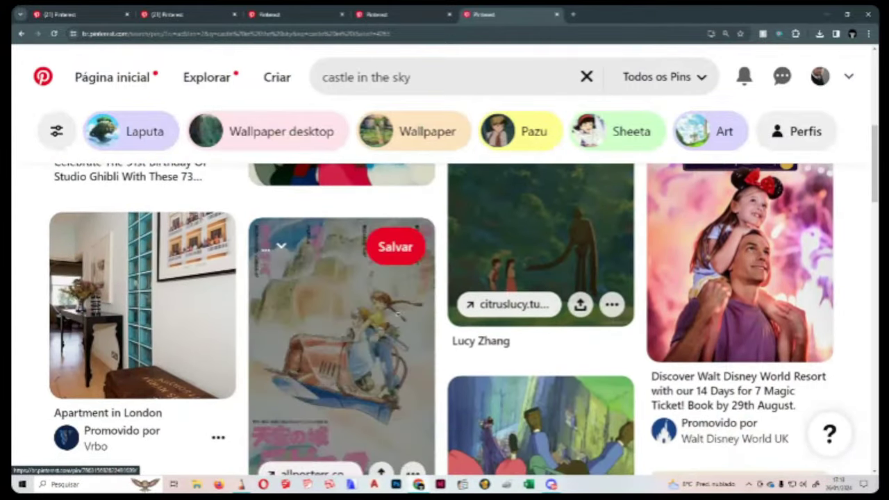
{"action": "scroll", "coordinate": [358, 312], "scroll_direction": "down", "scroll_amount": 1}
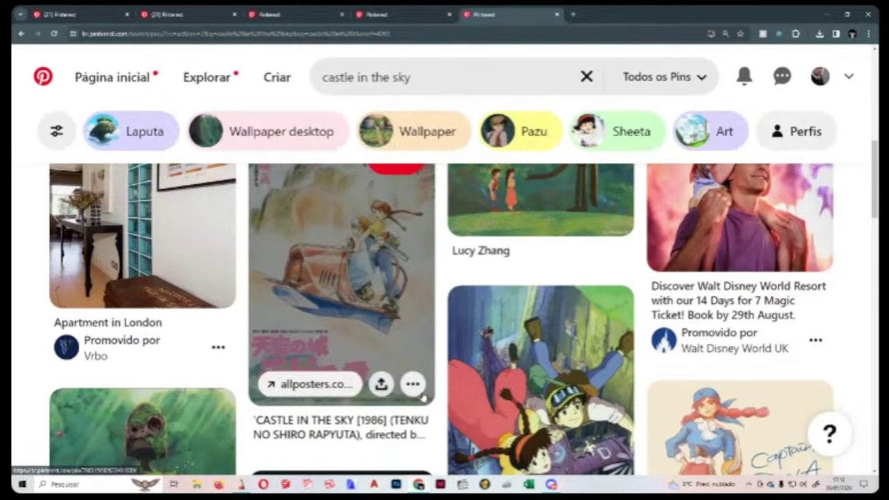
{"action": "left_click", "coordinate": [413, 384]}
{"action": "left_click", "coordinate": [477, 384]}
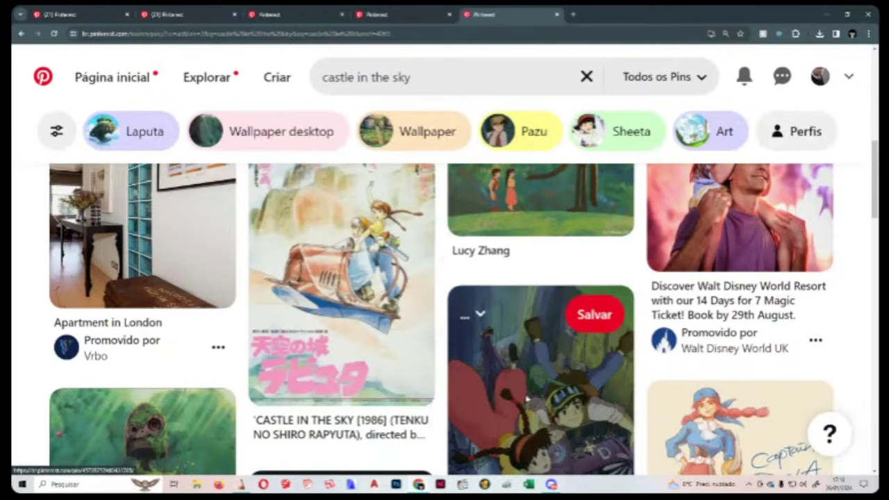
{"action": "left_click", "coordinate": [794, 458]}
{"action": "scroll", "coordinate": [541, 389], "scroll_direction": "down", "scroll_amount": 3}
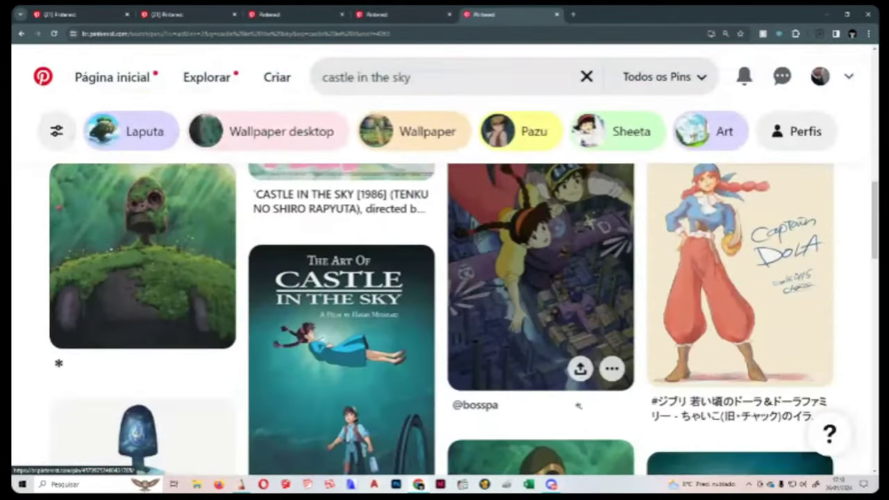
{"action": "left_click", "coordinate": [611, 369]}
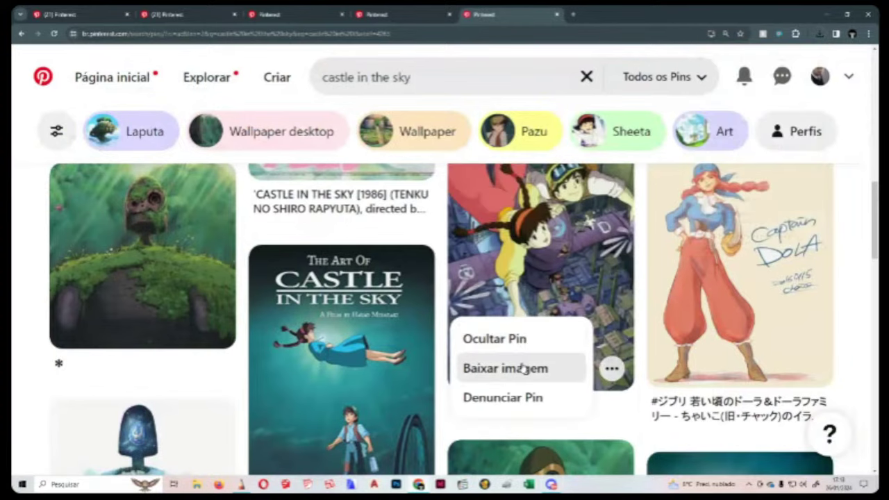
{"action": "left_click", "coordinate": [490, 369]}
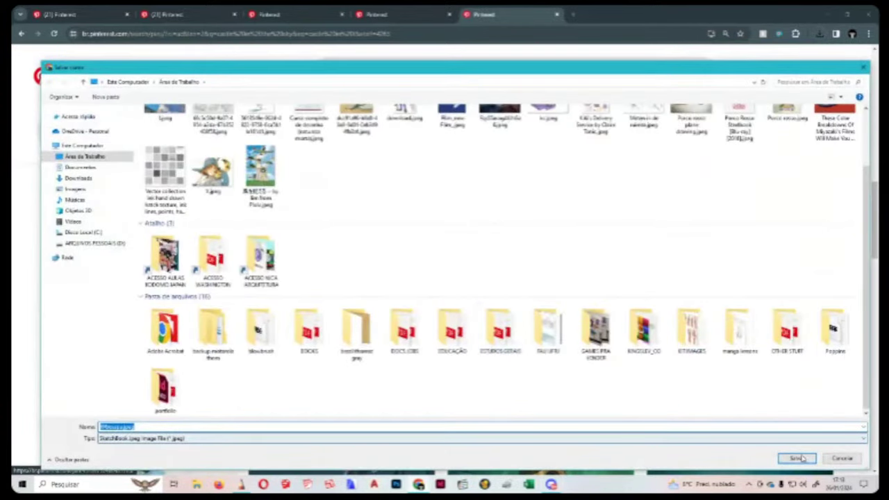
{"action": "left_click", "coordinate": [797, 459]}
- Find the Castle in the Sky illustration of Pazu and Sheeta beside the dark robot and download it to the Desktop
{"action": "scroll", "coordinate": [560, 332], "scroll_direction": "down", "scroll_amount": 3}
{"action": "scroll", "coordinate": [560, 331], "scroll_direction": "down", "scroll_amount": 2}
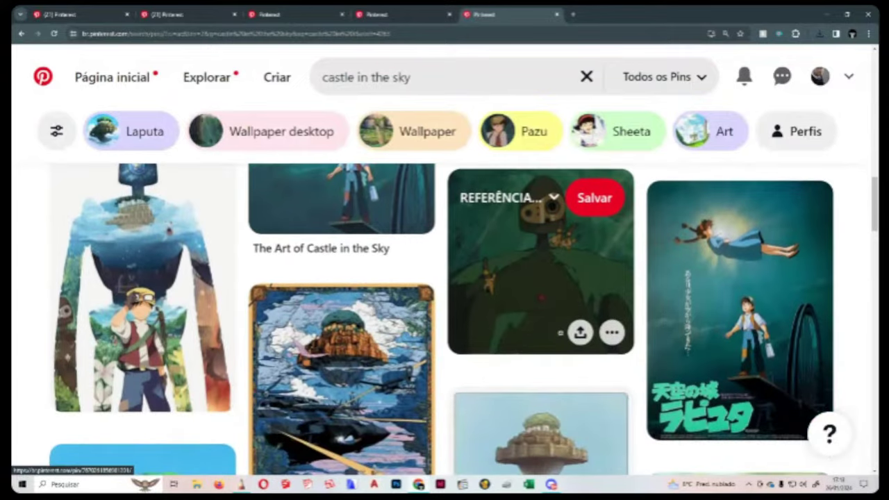
{"action": "scroll", "coordinate": [560, 332], "scroll_direction": "down", "scroll_amount": 3}
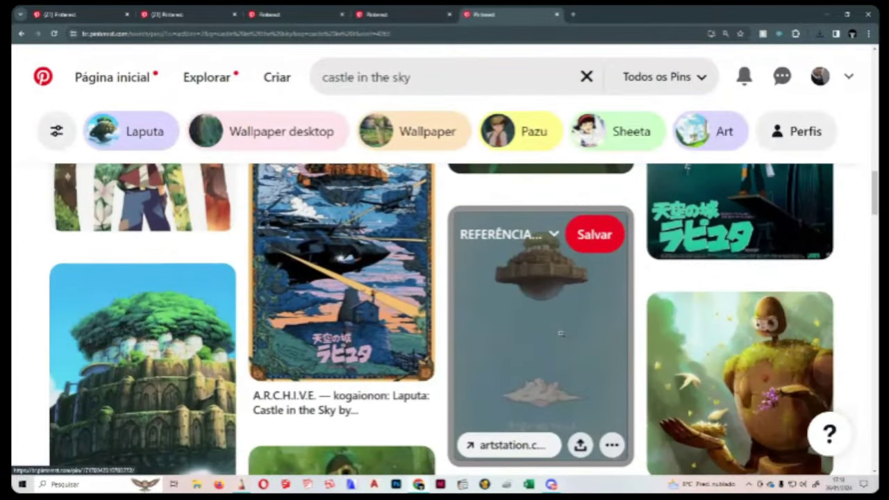
{"action": "scroll", "coordinate": [560, 333], "scroll_direction": "down", "scroll_amount": 3}
{"action": "scroll", "coordinate": [560, 334], "scroll_direction": "down", "scroll_amount": 2}
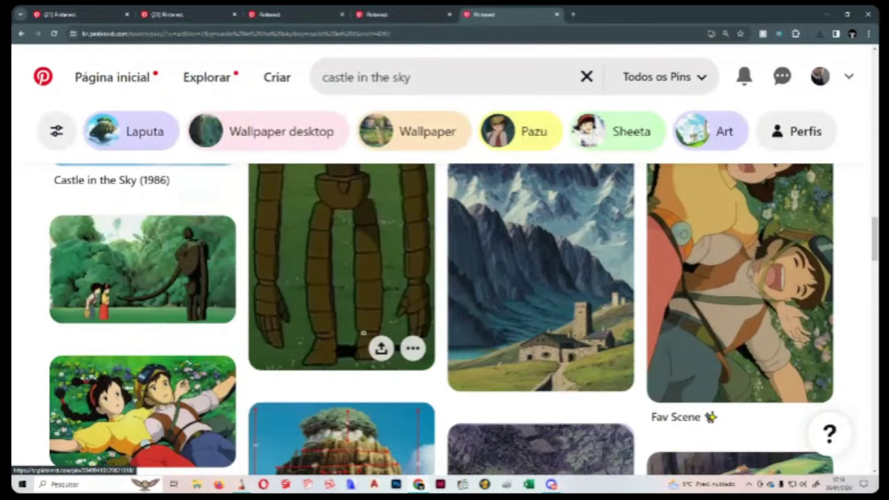
{"action": "scroll", "coordinate": [414, 354], "scroll_direction": "down", "scroll_amount": 2}
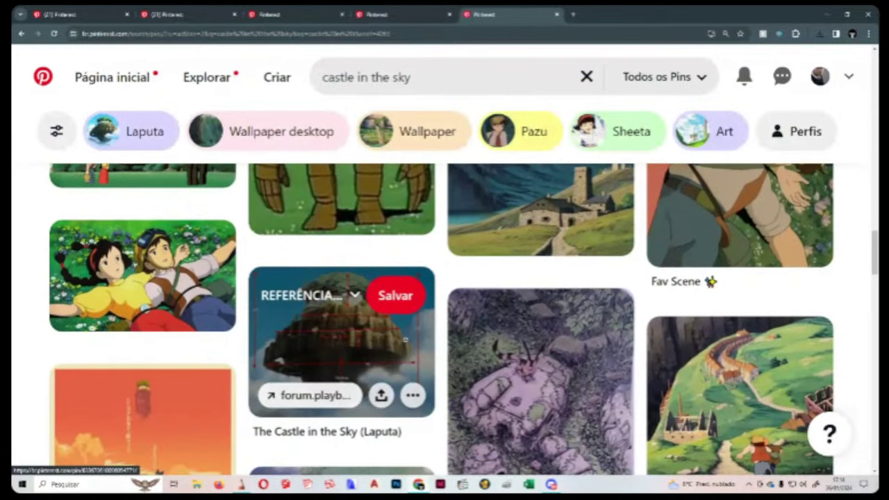
{"action": "scroll", "coordinate": [405, 339], "scroll_direction": "down", "scroll_amount": 3}
{"action": "scroll", "coordinate": [407, 343], "scroll_direction": "down", "scroll_amount": 2}
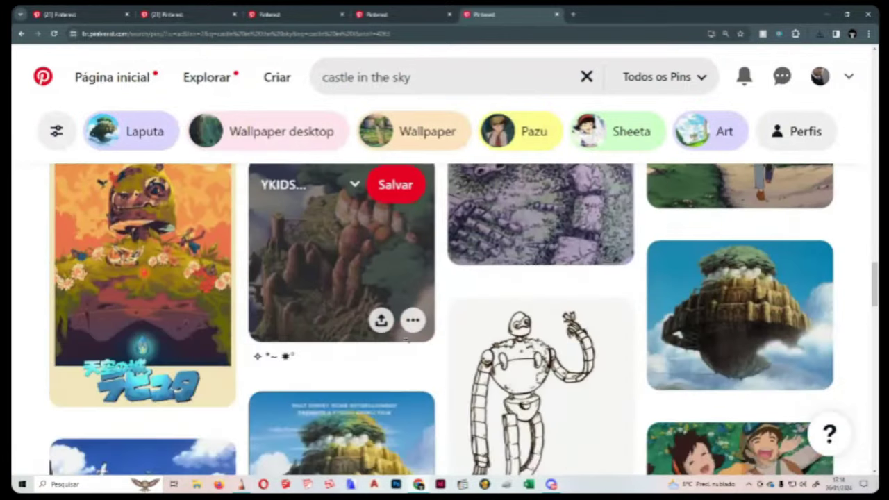
{"action": "scroll", "coordinate": [407, 343], "scroll_direction": "down", "scroll_amount": 2}
{"action": "scroll", "coordinate": [406, 339], "scroll_direction": "down", "scroll_amount": 2}
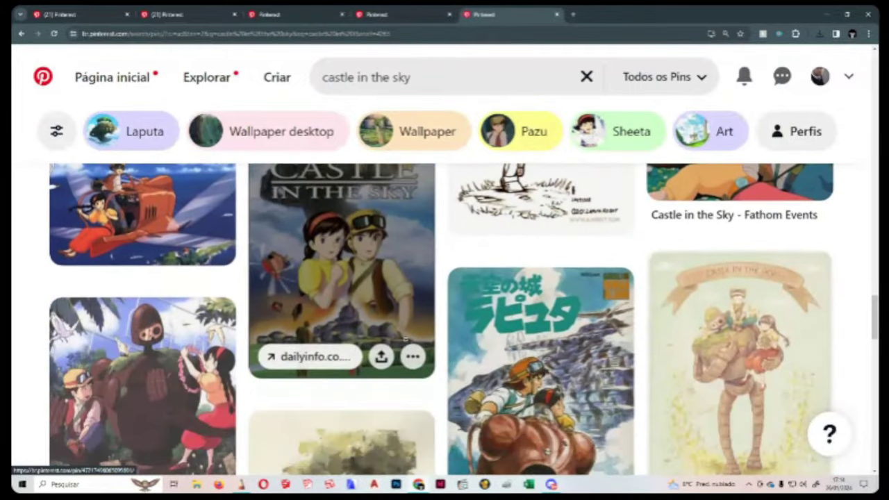
{"action": "scroll", "coordinate": [405, 339], "scroll_direction": "down", "scroll_amount": 3}
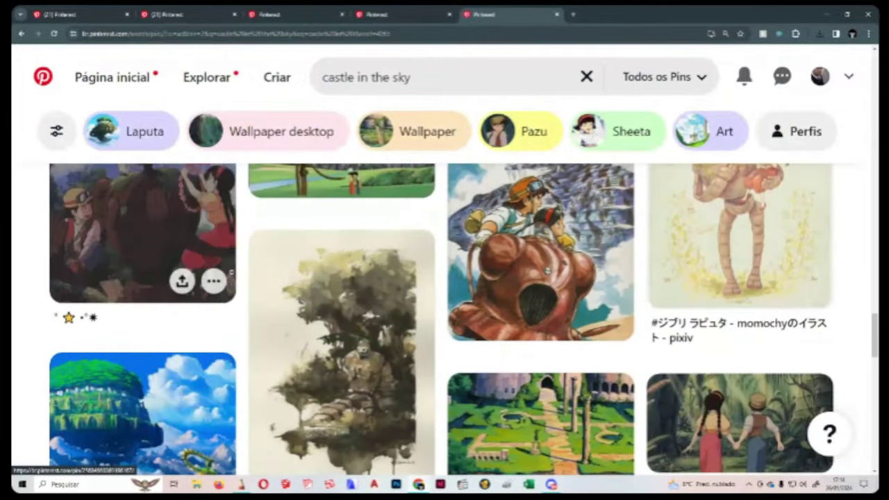
{"action": "left_click", "coordinate": [215, 282]}
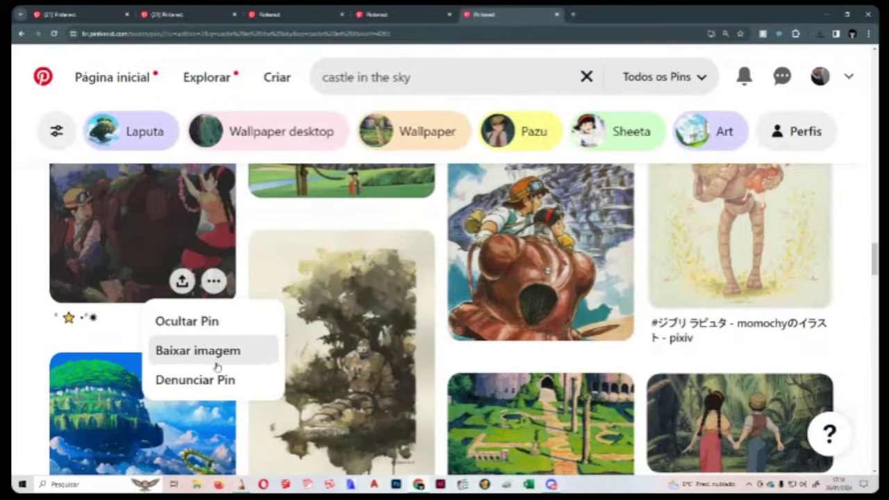
{"action": "left_click", "coordinate": [217, 357]}
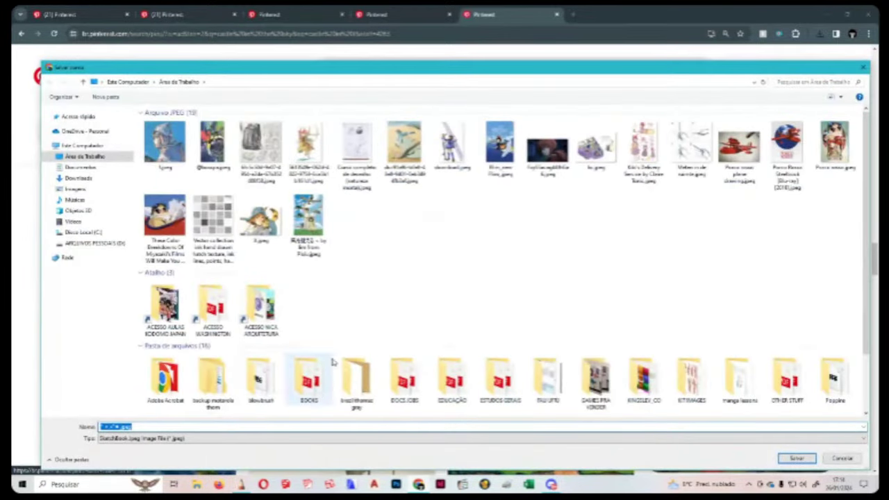
{"action": "left_click", "coordinate": [797, 459]}
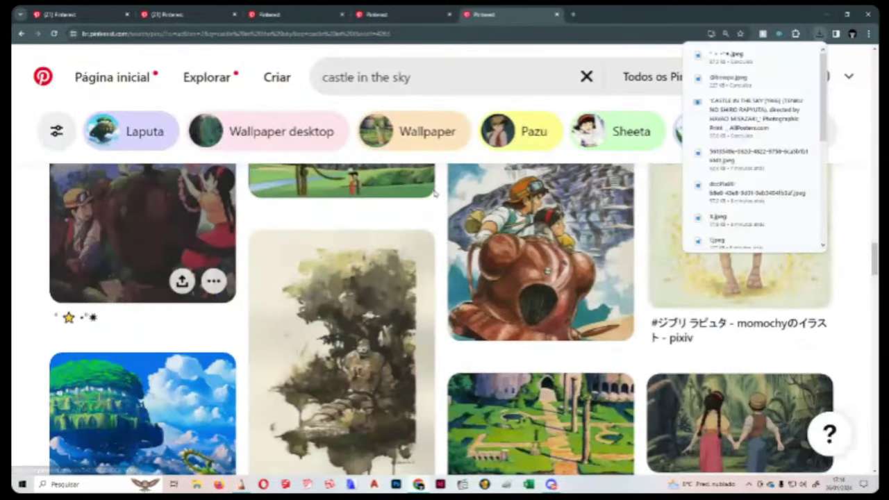
- Download the already opened pin of the Ghibli character collage with the red plane and Kiki to the Desktop
{"action": "left_click", "coordinate": [401, 14]}
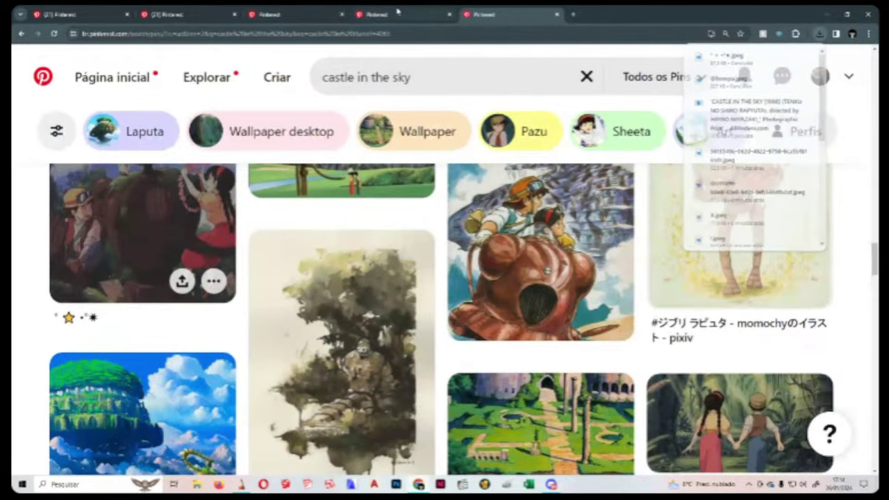
{"action": "left_click", "coordinate": [514, 167]}
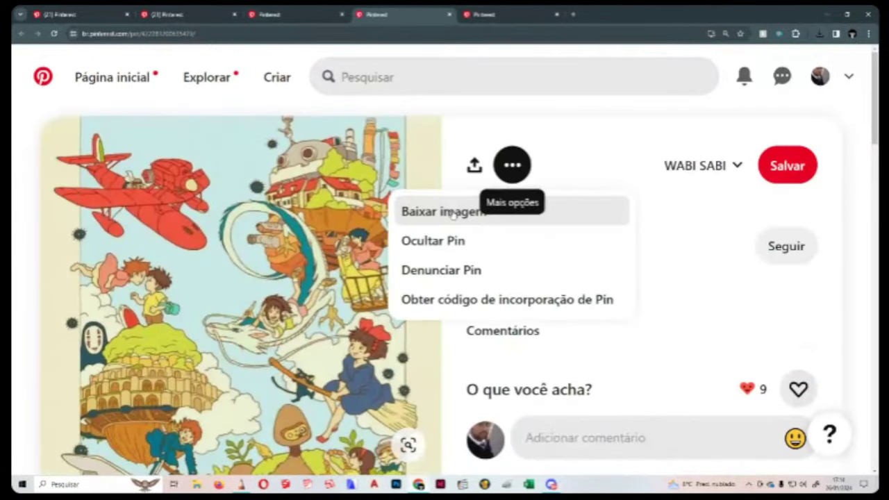
{"action": "left_click", "coordinate": [444, 212]}
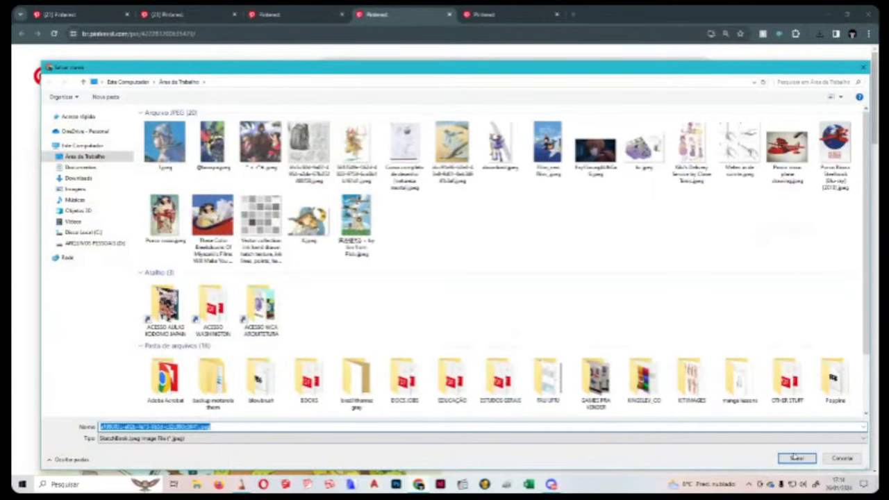
{"action": "left_click", "coordinate": [796, 459]}
- Replace the "kiki's delivery service" search with the suggested search "mononoke hime"
{"action": "left_click", "coordinate": [303, 14]}
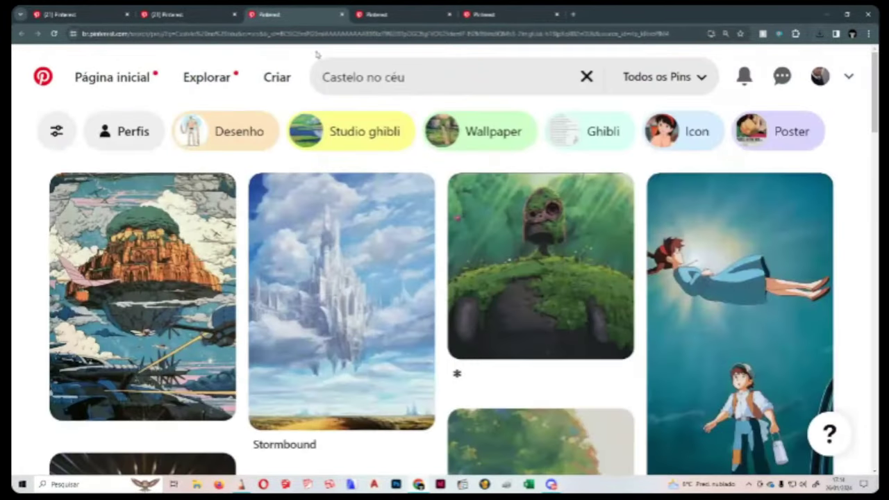
{"action": "left_click", "coordinate": [200, 13]}
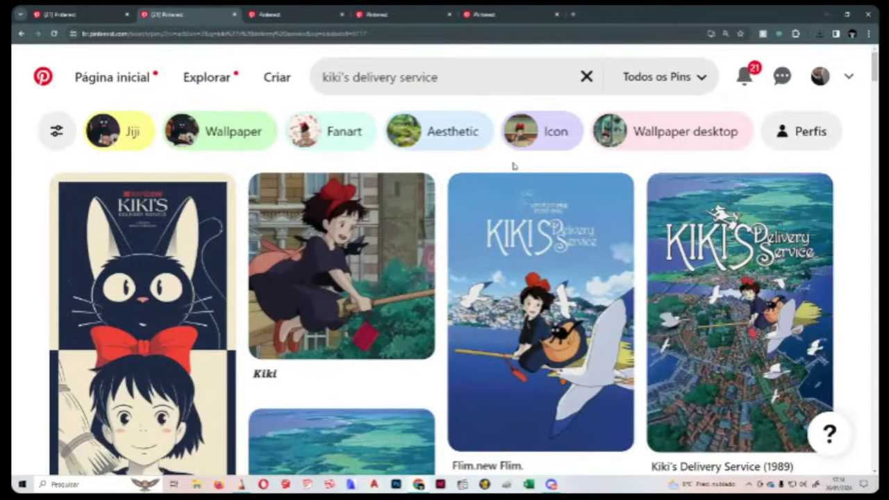
{"action": "left_click", "coordinate": [457, 75]}
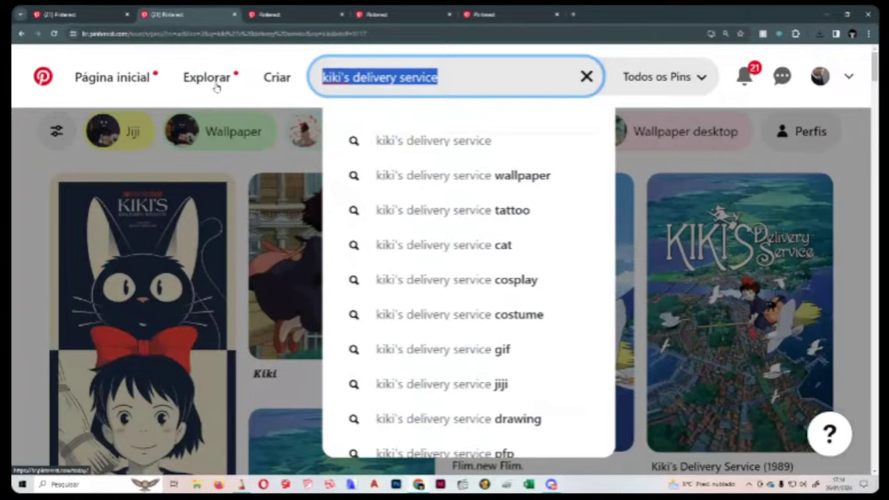
{"action": "type", "text": "mpo"}
{"action": "key", "text": "BackSpace"}
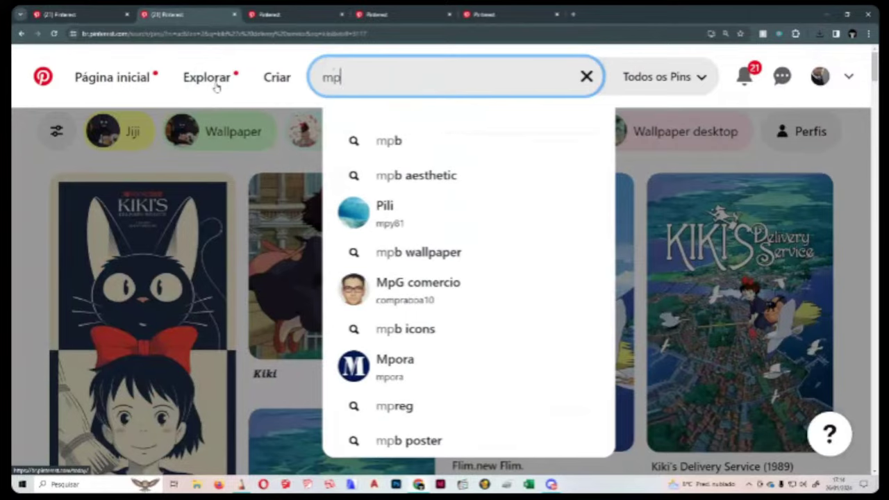
{"action": "key", "text": "BackSpace"}
{"action": "type", "text": "ono"}
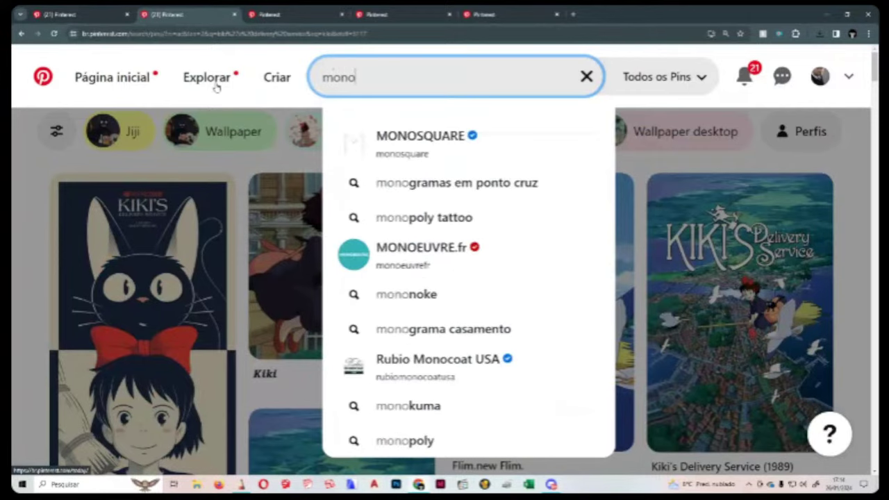
{"action": "type", "text": "noke"}
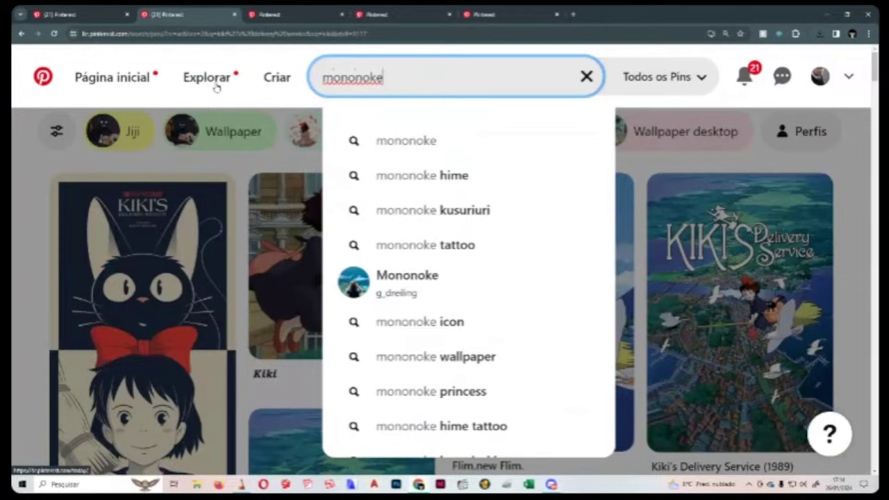
{"action": "left_click", "coordinate": [395, 176]}
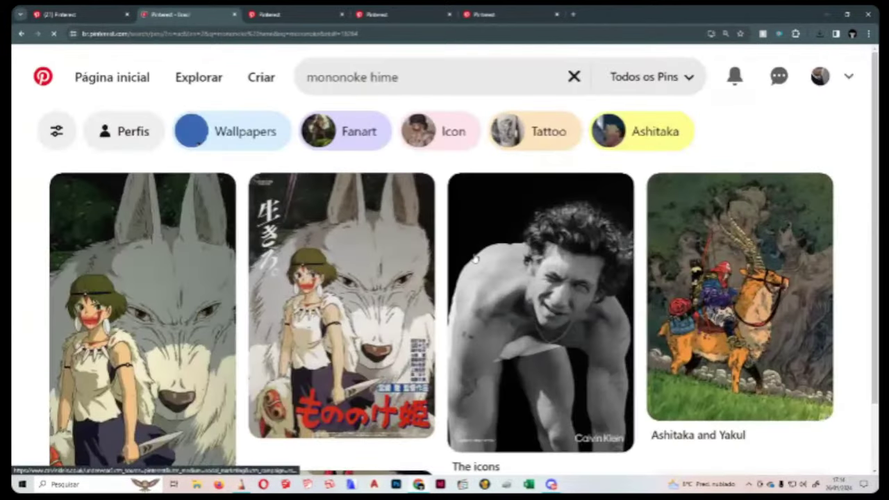
- Open the first result of San in front of the white wolf and download it to the Desktop as a JPEG
{"action": "left_click", "coordinate": [185, 287]}
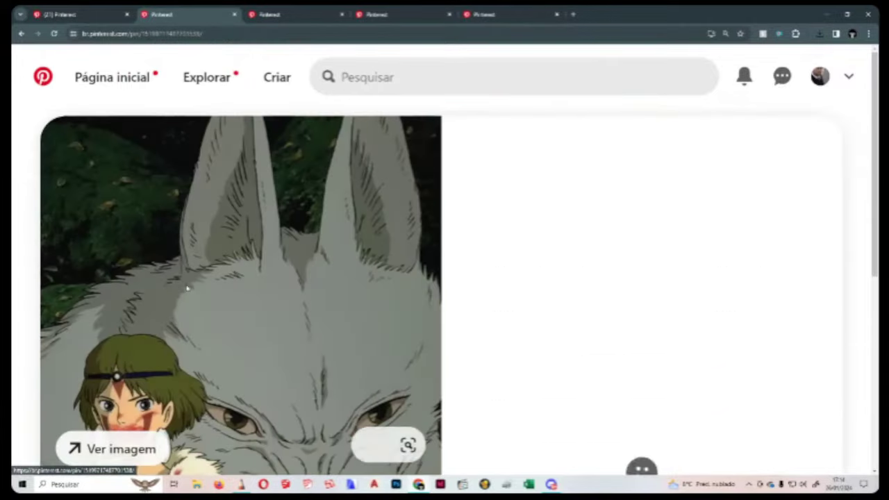
{"action": "left_click", "coordinate": [512, 165]}
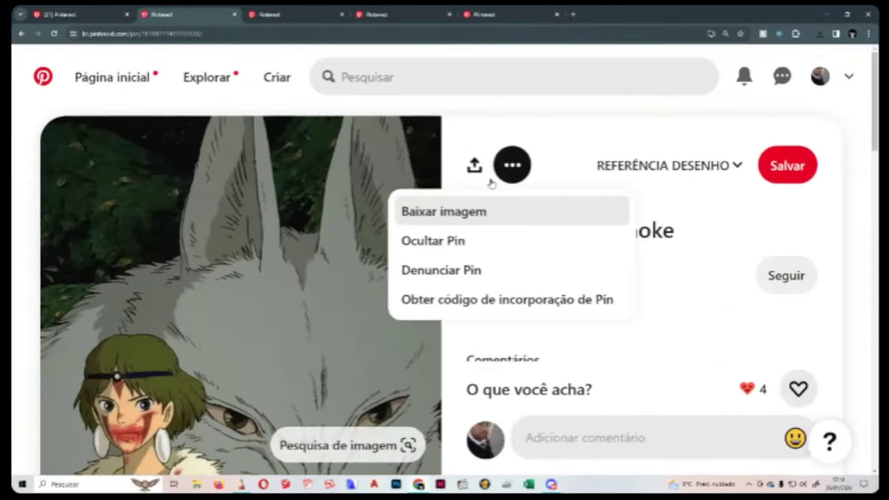
{"action": "left_click", "coordinate": [449, 219]}
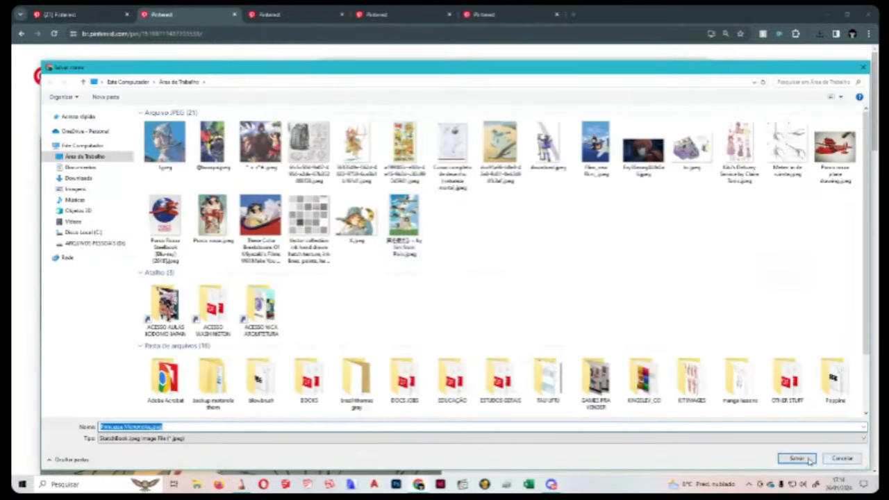
{"action": "left_click", "coordinate": [796, 460]}
- Download the related pin of the crouching, red-masked San holding a dagger to the Desktop
{"action": "scroll", "coordinate": [528, 321], "scroll_direction": "down", "scroll_amount": 5}
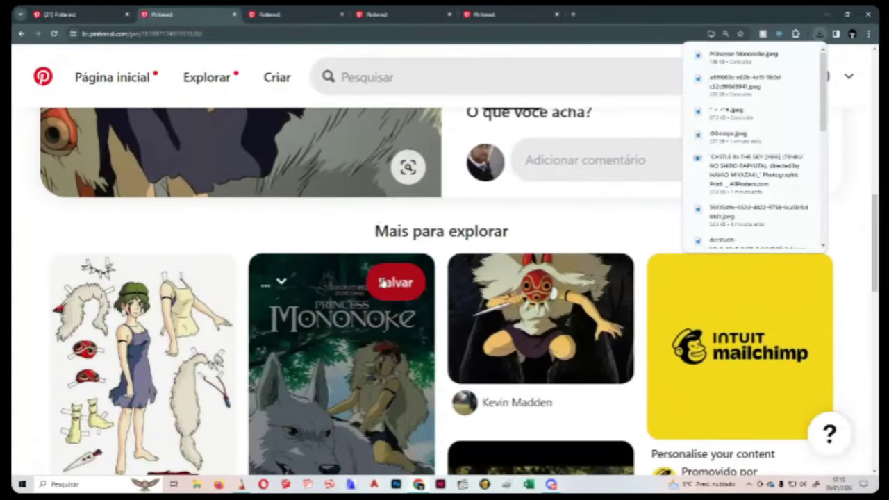
{"action": "left_click", "coordinate": [611, 361]}
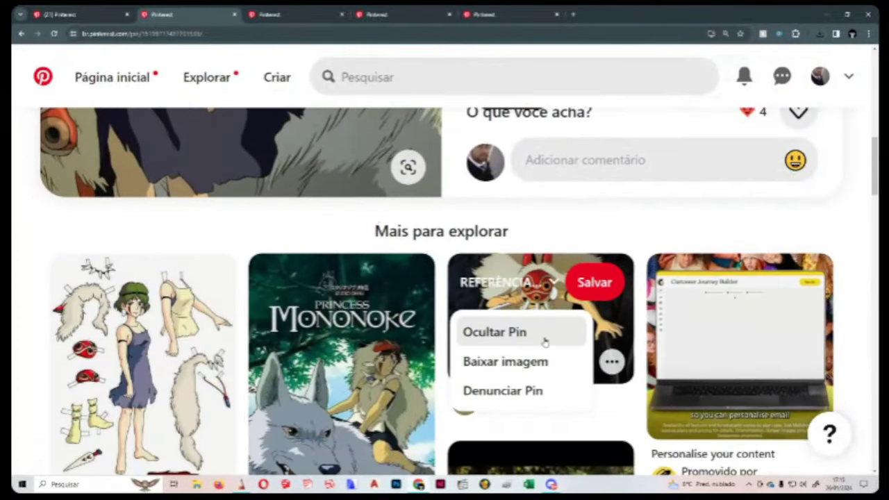
{"action": "left_click", "coordinate": [528, 361]}
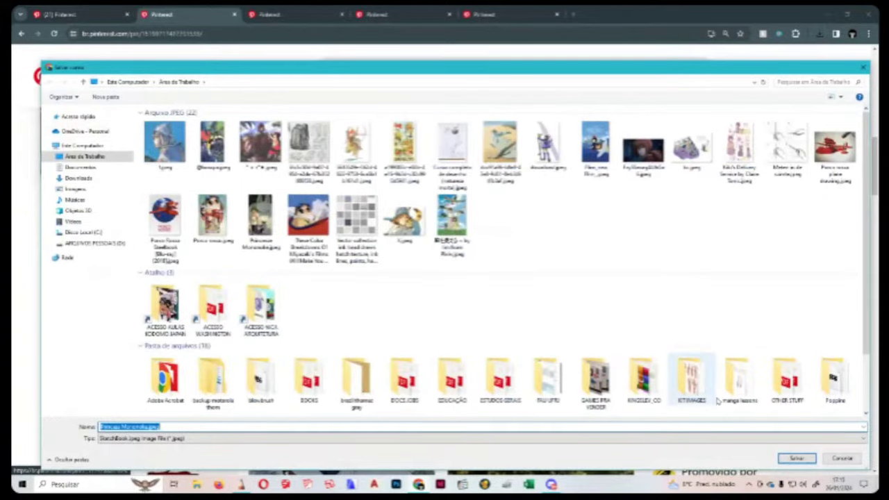
{"action": "left_click", "coordinate": [796, 459]}
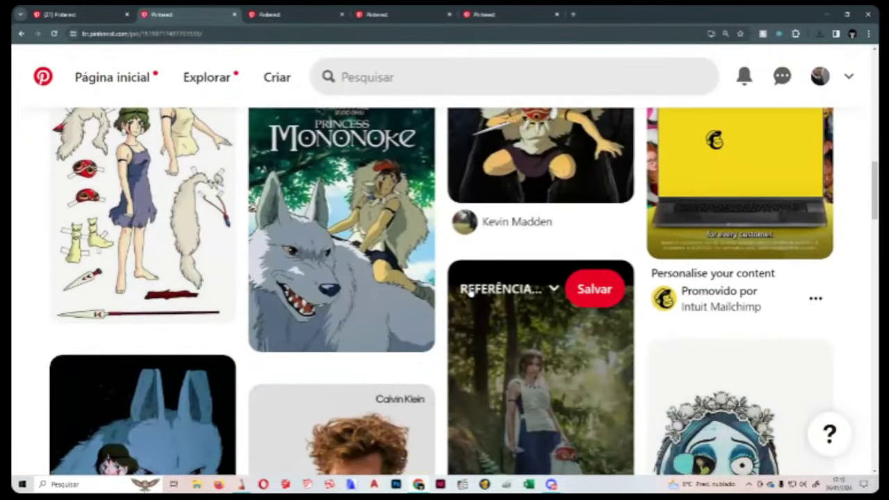
{"action": "scroll", "coordinate": [397, 268], "scroll_direction": "down", "scroll_amount": 6}
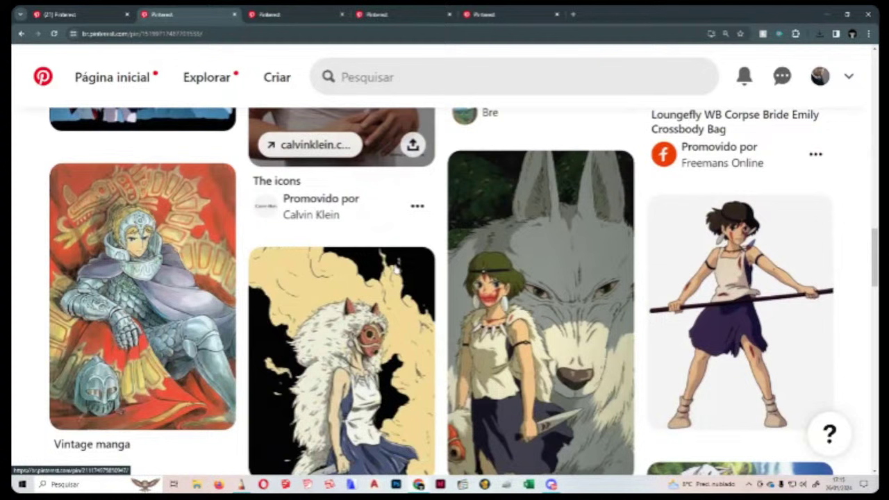
- Find the related pin of Ashitaka riding his red elk and San with the wolf, and download it to the Desktop
{"action": "mouse_move", "coordinate": [396, 269]}
{"action": "scroll", "coordinate": [395, 270], "scroll_direction": "down", "scroll_amount": 2}
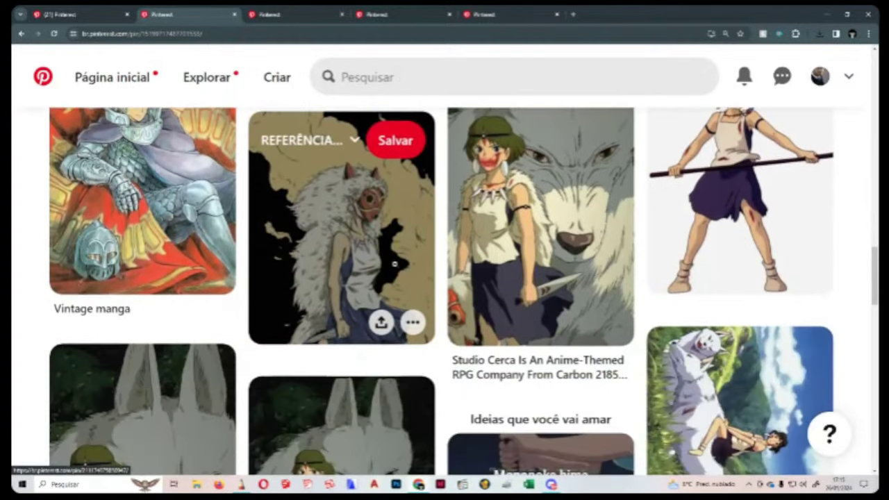
{"action": "scroll", "coordinate": [563, 271], "scroll_direction": "down", "scroll_amount": 2}
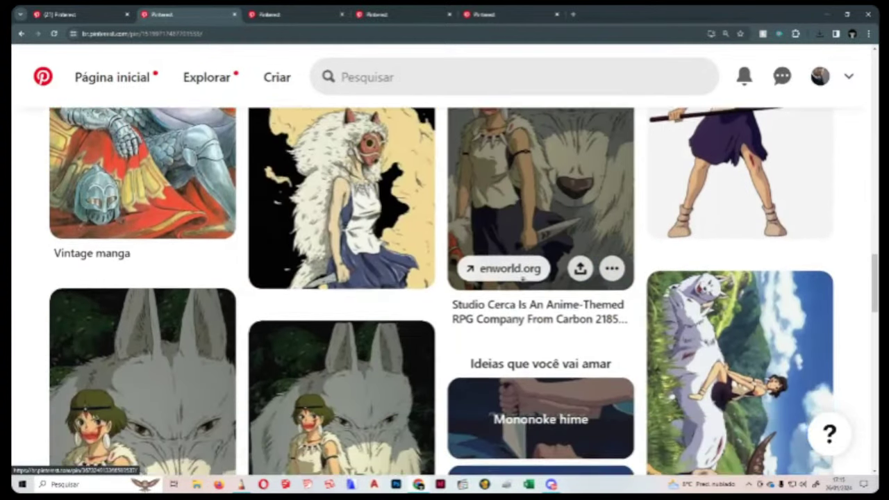
{"action": "scroll", "coordinate": [749, 278], "scroll_direction": "down", "scroll_amount": 2}
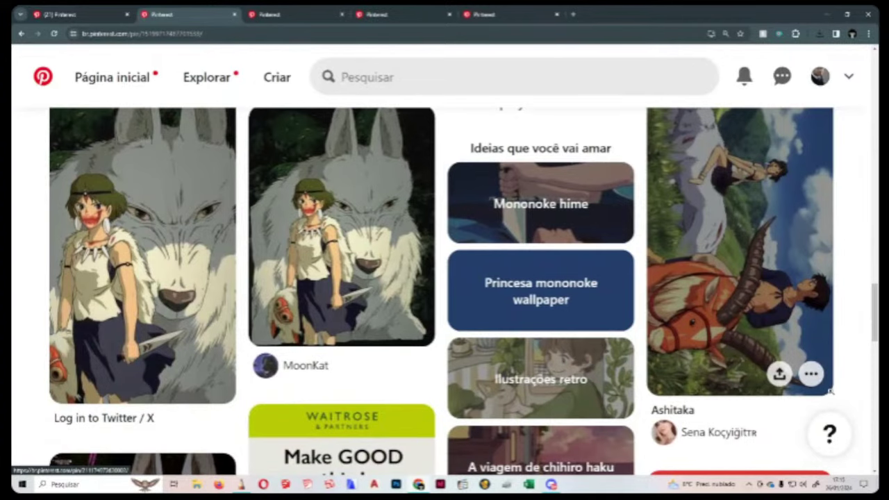
{"action": "left_click", "coordinate": [811, 374]}
{"action": "left_click", "coordinate": [726, 374]}
{"action": "left_click", "coordinate": [797, 458]}
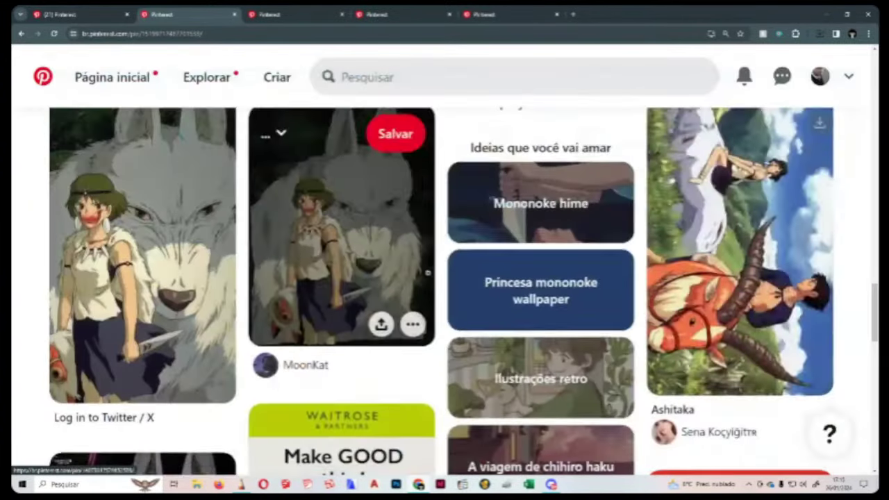
- Download the "Hotaru no Haka" (Grave of the Fireflies) pin to the Desktop as a JPEG
{"action": "scroll", "coordinate": [425, 275], "scroll_direction": "down", "scroll_amount": 3}
{"action": "scroll", "coordinate": [425, 275], "scroll_direction": "down", "scroll_amount": 4}
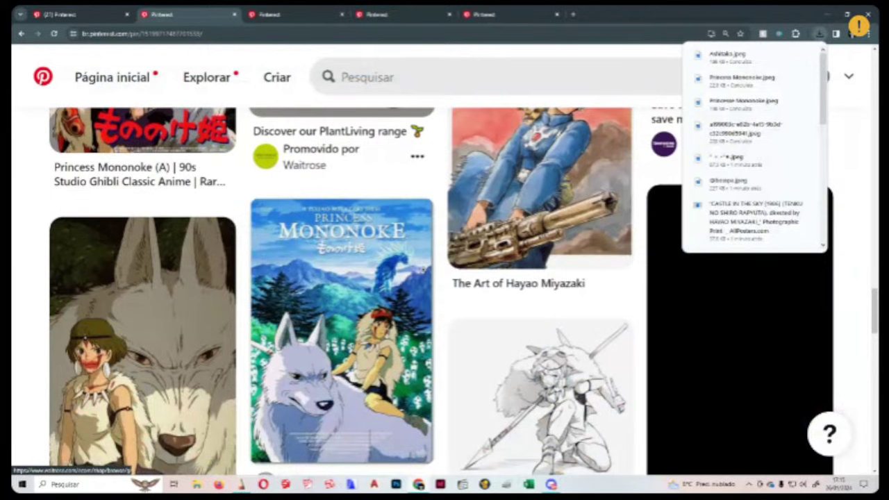
{"action": "scroll", "coordinate": [542, 312], "scroll_direction": "down", "scroll_amount": 5}
{"action": "left_click", "coordinate": [611, 421]}
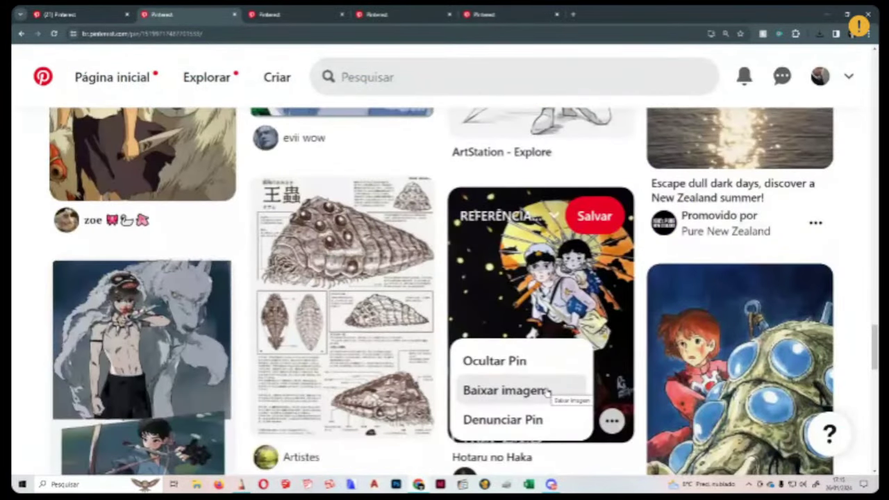
{"action": "left_click", "coordinate": [546, 390]}
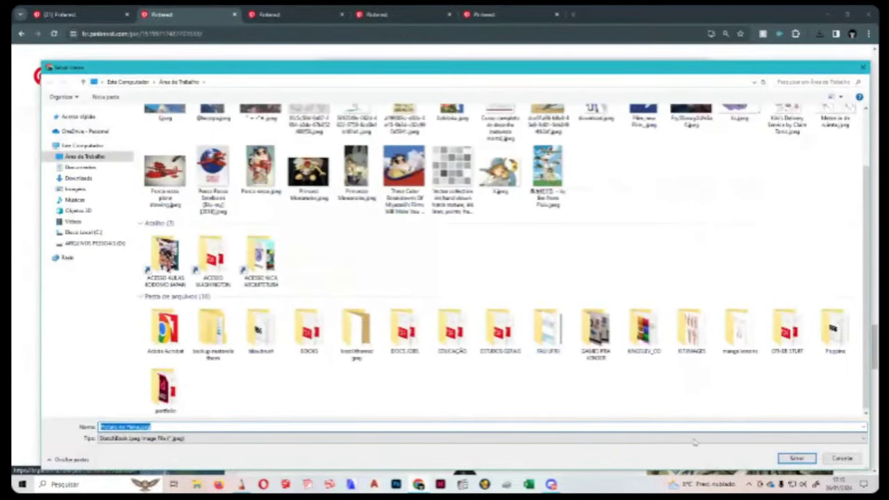
{"action": "left_click", "coordinate": [797, 459]}
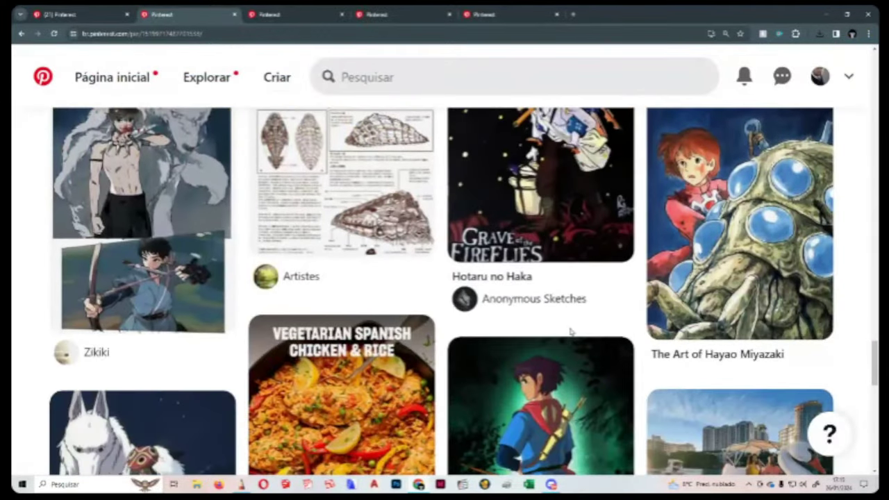
- Download the dark green pin of Ashitaka standing above the red-masked San to the Desktop, and switch to Discord
{"action": "scroll", "coordinate": [571, 326], "scroll_direction": "down", "scroll_amount": 2}
{"action": "scroll", "coordinate": [569, 326], "scroll_direction": "down", "scroll_amount": 2}
{"action": "left_click", "coordinate": [611, 375]}
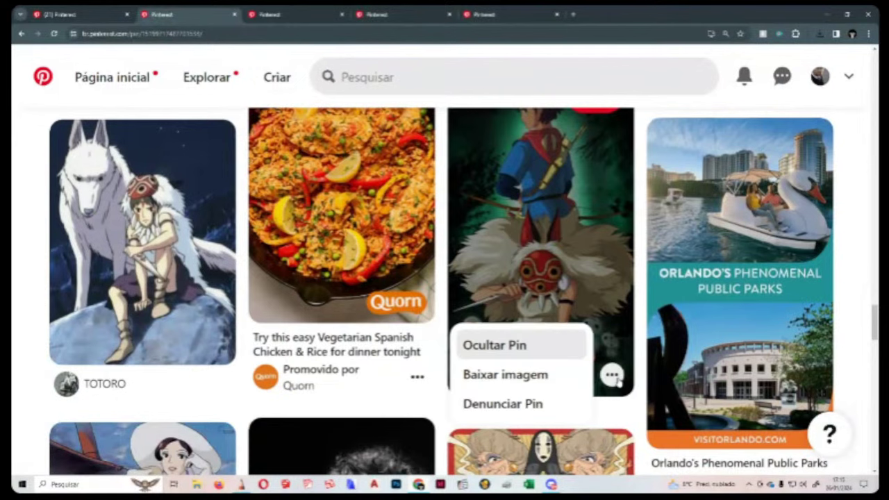
{"action": "left_click", "coordinate": [520, 375]}
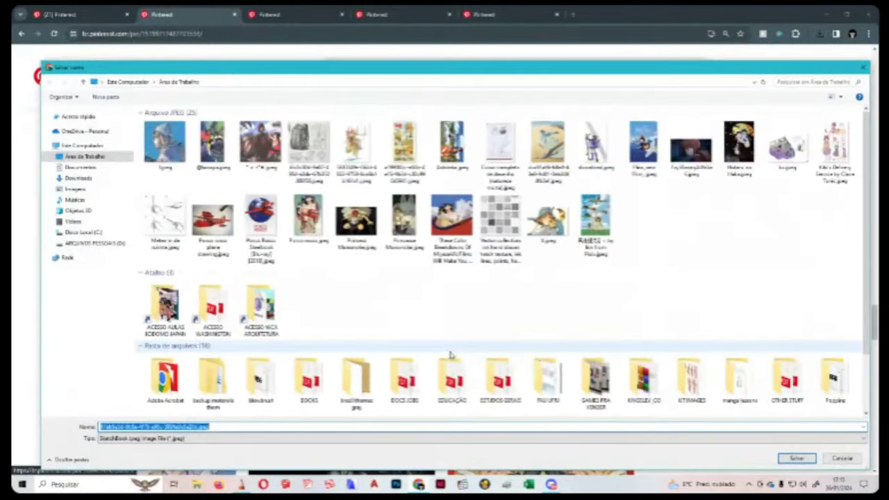
{"action": "left_click", "coordinate": [795, 459]}
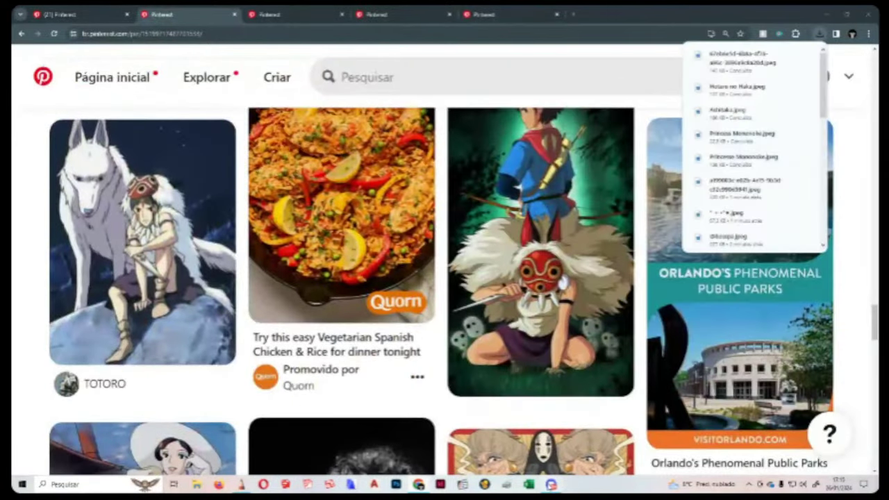
{"action": "key", "text": "alt+Tab"}
{"action": "left_click", "coordinate": [171, 454]}
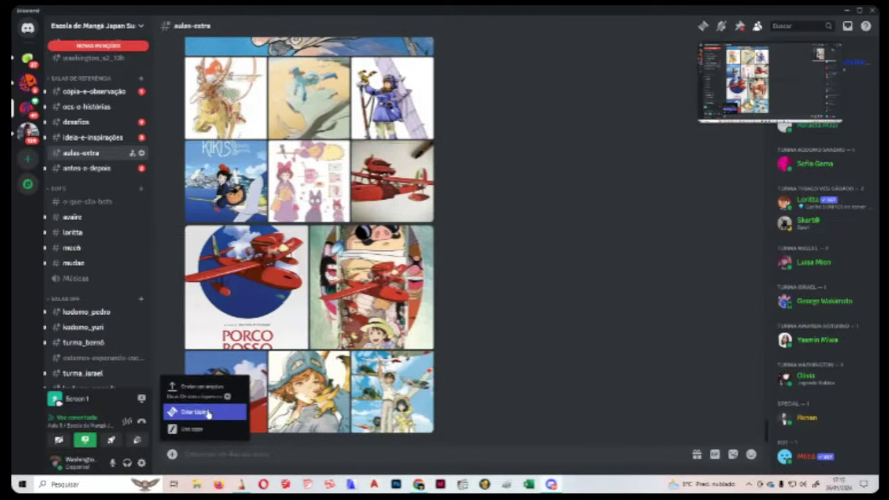
{"action": "left_click", "coordinate": [201, 387]}
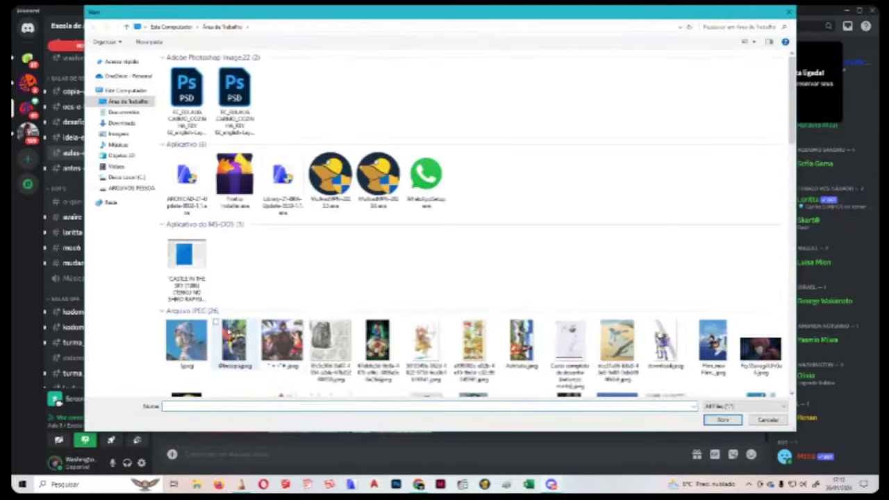
{"action": "double_click", "coordinate": [186, 340]}
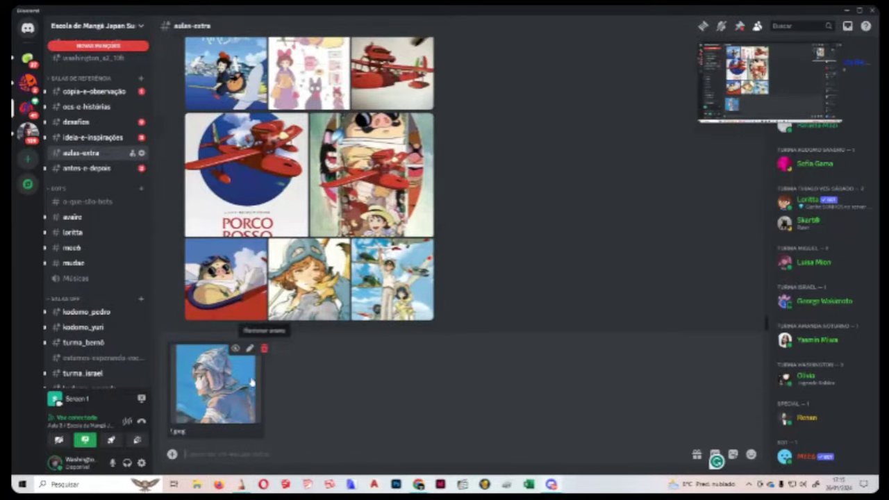
{"action": "left_click", "coordinate": [264, 348]}
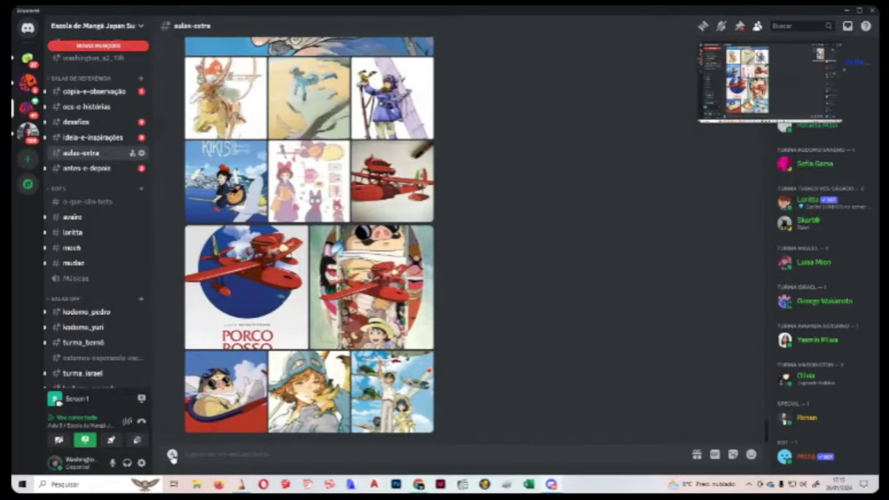
- Post the eight newly downloaded Castle in the Sky, Princess Mononoke, Ghibli collage and Hotaru no Haka images together in the aulas-extra channel
{"action": "left_click", "coordinate": [172, 456]}
{"action": "left_click", "coordinate": [201, 387]}
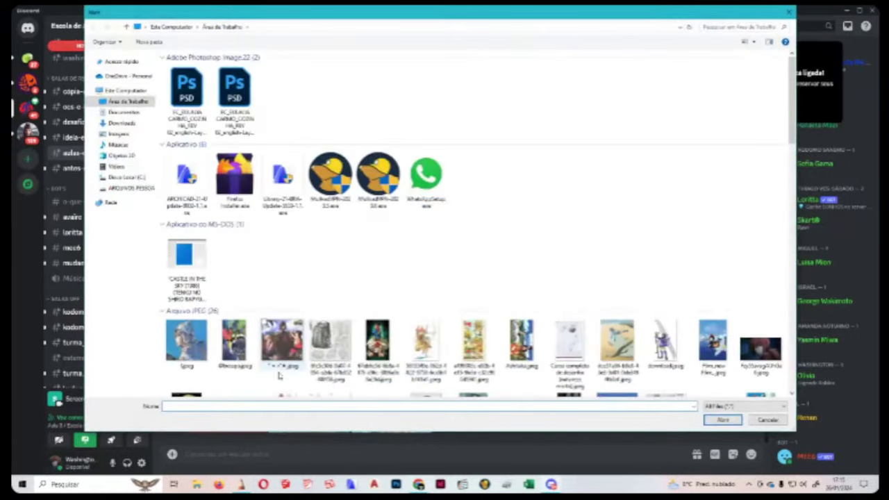
{"action": "left_click", "coordinate": [284, 355]}
{"action": "left_click", "coordinate": [236, 349], "text": "ctrl"}
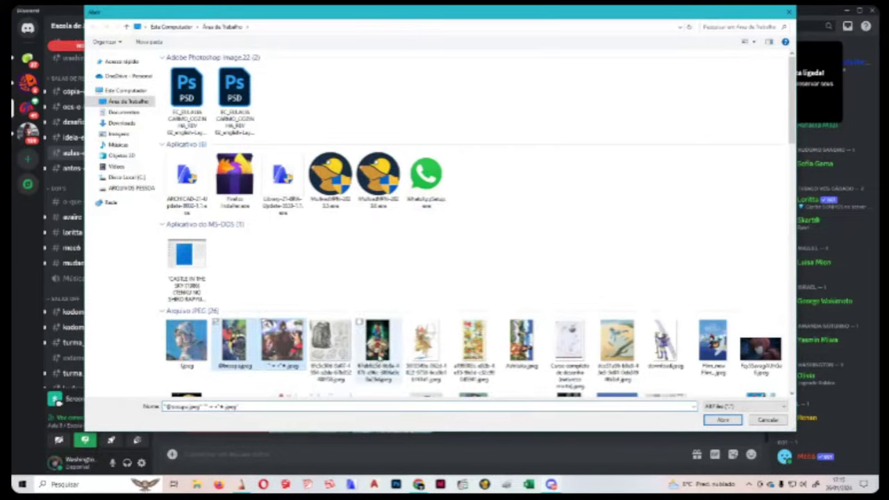
{"action": "left_click", "coordinate": [380, 352], "text": "ctrl"}
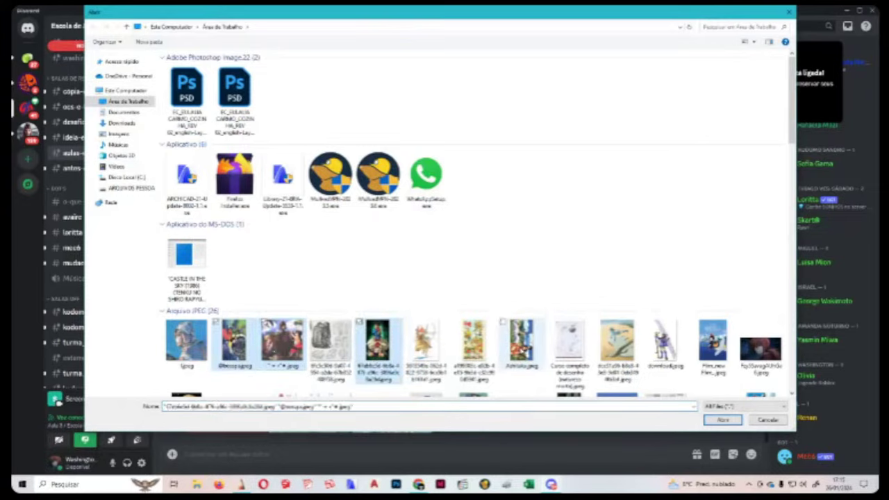
{"action": "left_click", "coordinate": [521, 347], "text": "ctrl"}
{"action": "left_click", "coordinate": [477, 350], "text": "ctrl"}
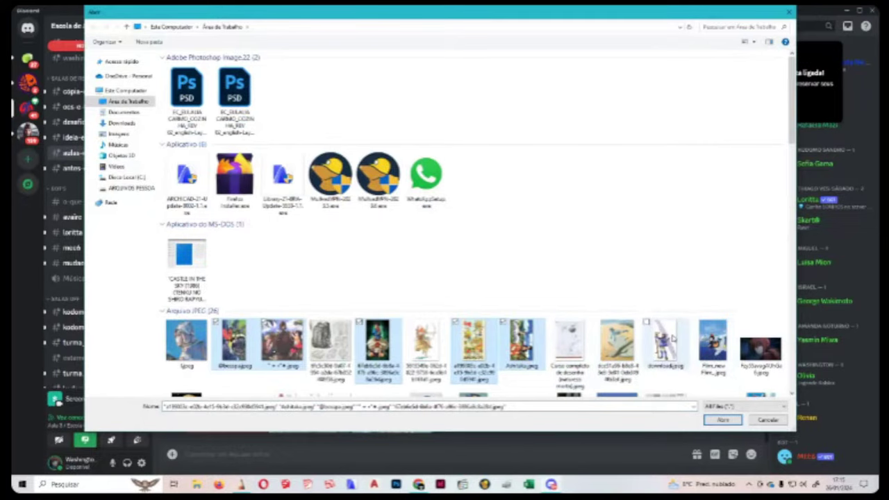
{"action": "scroll", "coordinate": [673, 338], "scroll_direction": "down", "scroll_amount": 3}
{"action": "left_click", "coordinate": [569, 264], "text": "ctrl"}
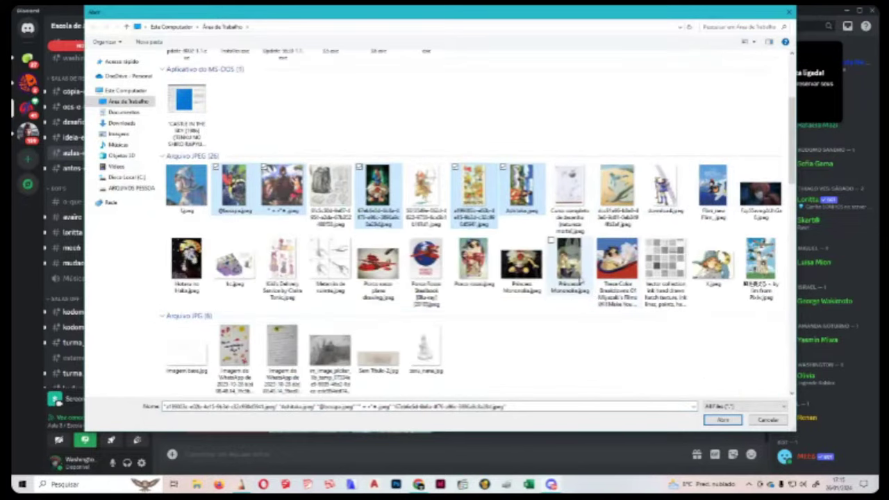
{"action": "left_click", "coordinate": [521, 264], "text": "ctrl"}
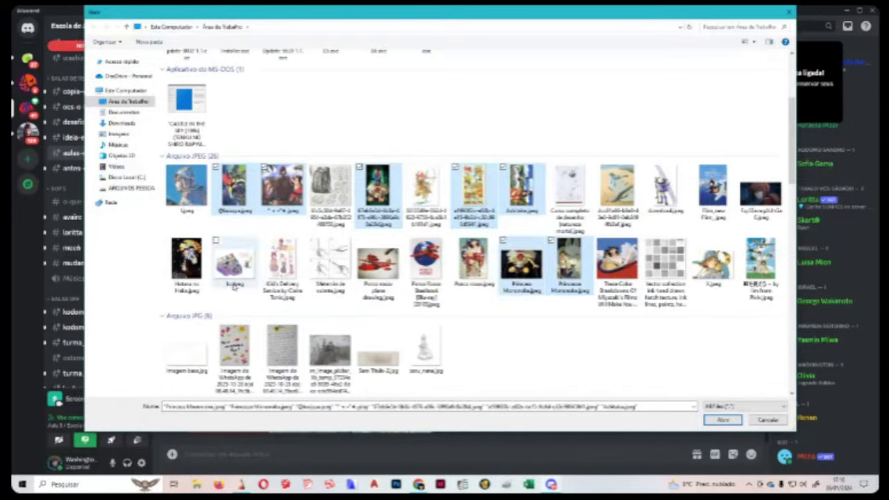
{"action": "left_click", "coordinate": [186, 264], "text": "ctrl"}
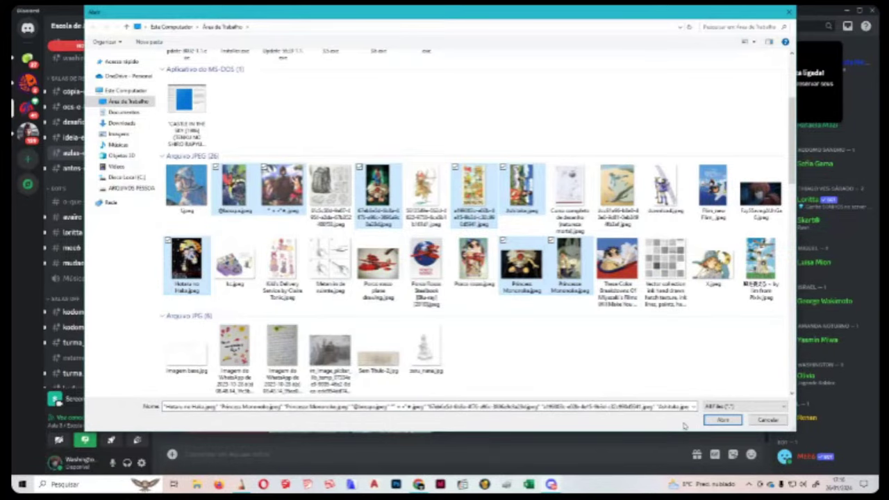
{"action": "left_click", "coordinate": [722, 421]}
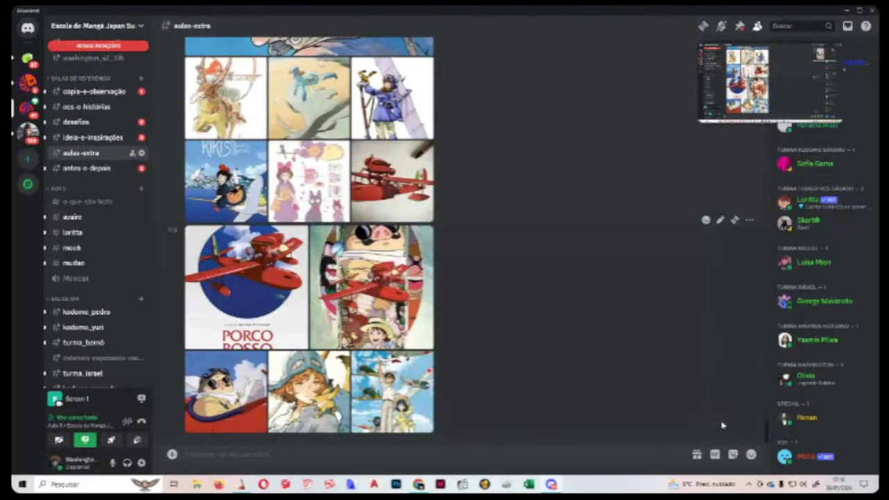
{"action": "key", "text": "Return"}
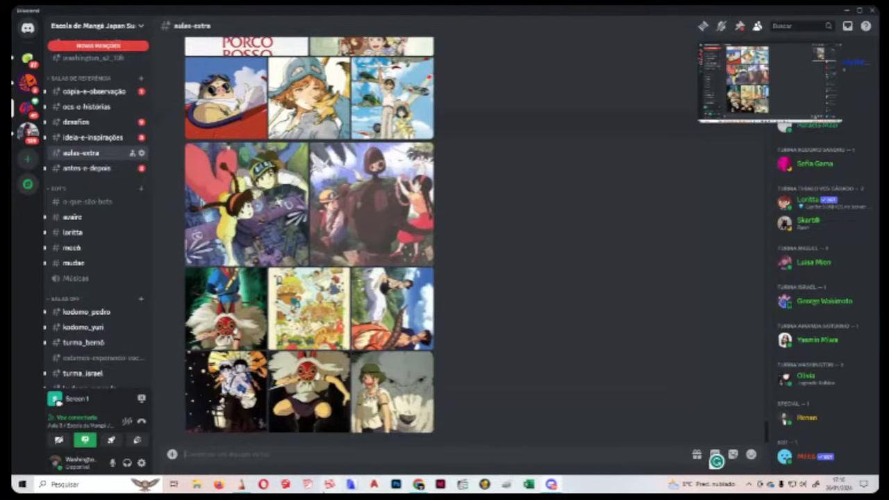
- Post the sketch file "imagem base.jpg" from the Desktop in the aulas-extra channel and open its enlarged preview
{"action": "left_click", "coordinate": [172, 454]}
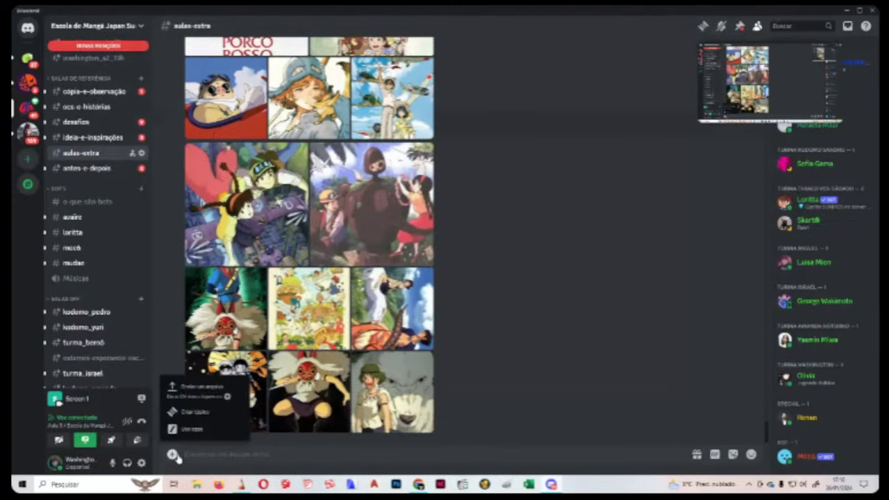
{"action": "left_click", "coordinate": [198, 389]}
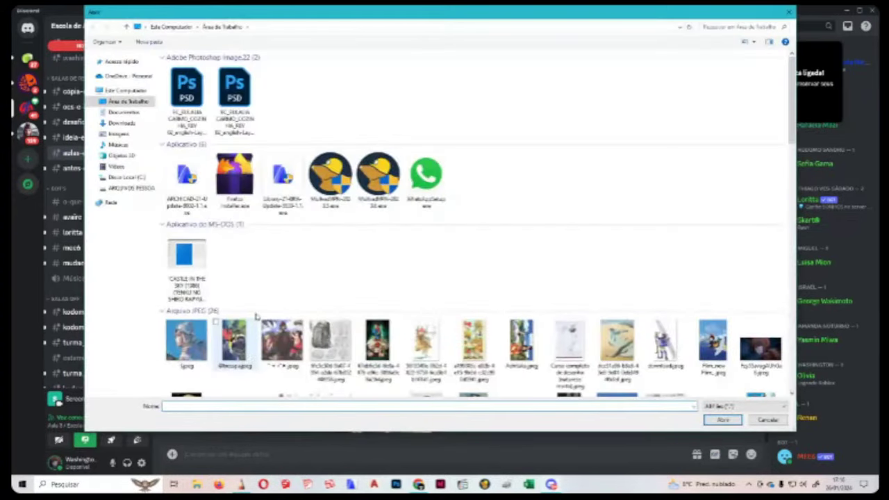
{"action": "scroll", "coordinate": [450, 248], "scroll_direction": "down", "scroll_amount": 5}
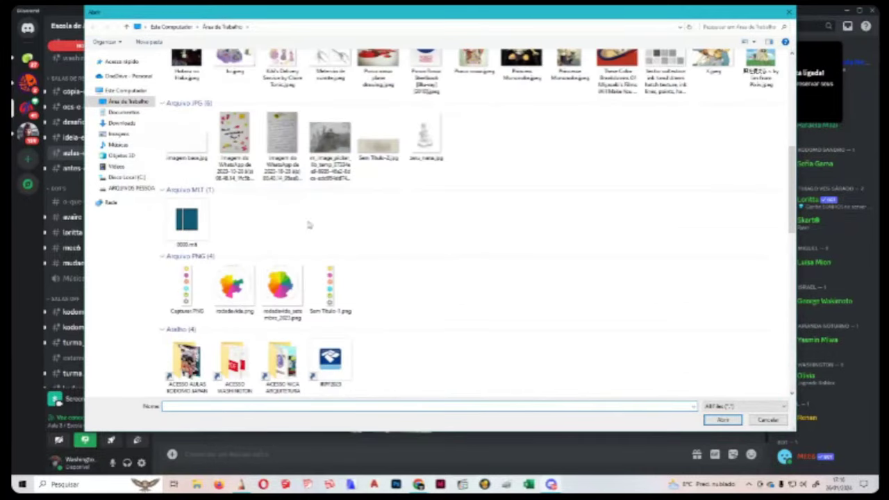
{"action": "double_click", "coordinate": [186, 142]}
{"action": "key", "text": "Return"}
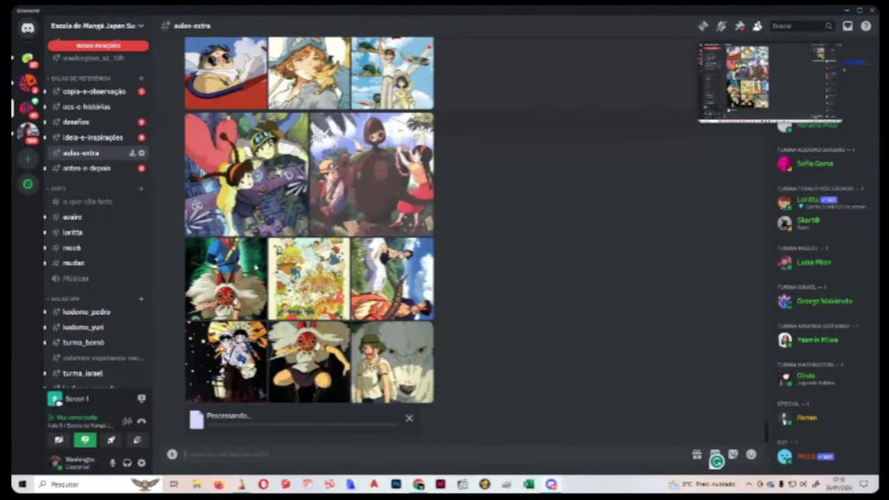
{"action": "left_click", "coordinate": [336, 370]}
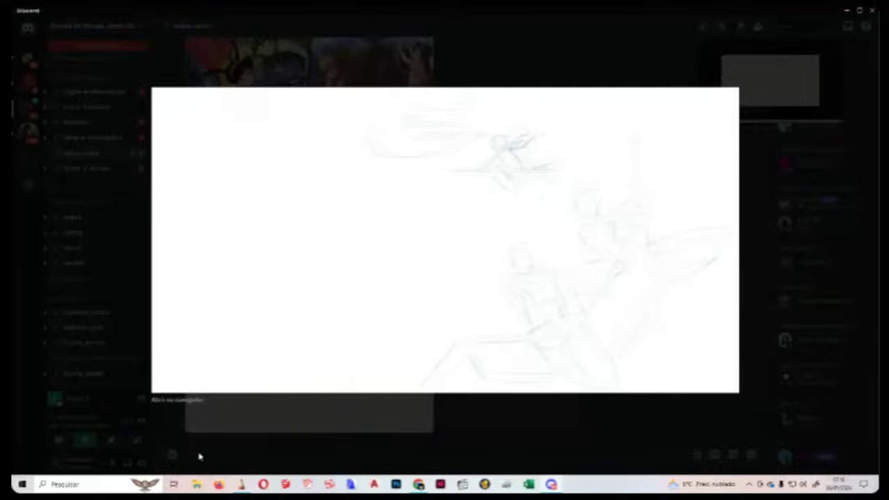
- Switch to Autodesk SketchBook, add a layer above the sketch, and pencil a wavy guide line across the canvas with a handwritten note below
{"action": "left_click", "coordinate": [239, 485]}
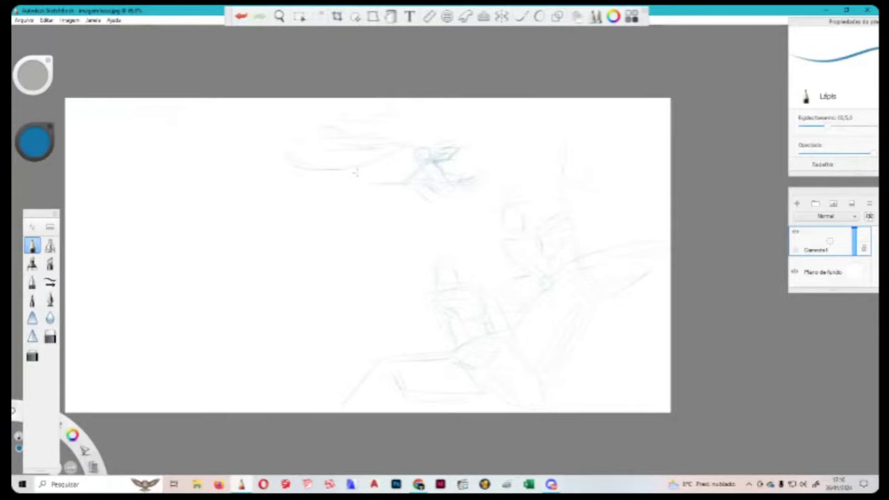
{"action": "left_click", "coordinate": [798, 203]}
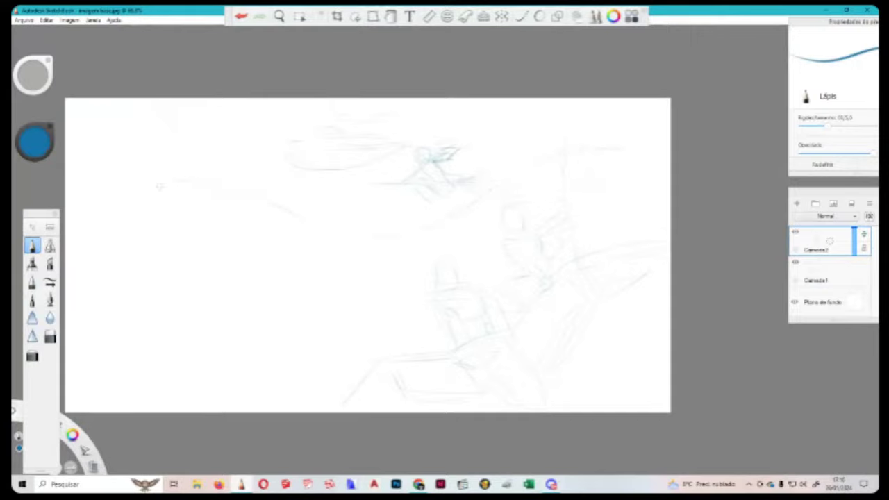
{"action": "mouse_move", "coordinate": [123, 196]}
{"action": "left_mouse_down"}
{"action": "mouse_move", "coordinate": [223, 190]}
{"action": "mouse_move", "coordinate": [323, 229]}
{"action": "mouse_move", "coordinate": [428, 232]}
{"action": "mouse_move", "coordinate": [580, 153]}
{"action": "left_mouse_up"}
{"action": "left_click_drag", "start_coordinate": [247, 192], "coordinate": [221, 158]}
{"action": "mouse_move", "coordinate": [114, 207]}
{"action": "left_mouse_down"}
{"action": "mouse_move", "coordinate": [226, 198]}
{"action": "mouse_move", "coordinate": [420, 238]}
{"action": "mouse_move", "coordinate": [543, 170]}
{"action": "mouse_move", "coordinate": [651, 144]}
{"action": "left_mouse_up"}
{"action": "mouse_move", "coordinate": [360, 355]}
{"action": "left_mouse_down"}
{"action": "mouse_move", "coordinate": [292, 361]}
{"action": "mouse_move", "coordinate": [338, 347]}
{"action": "left_mouse_up"}
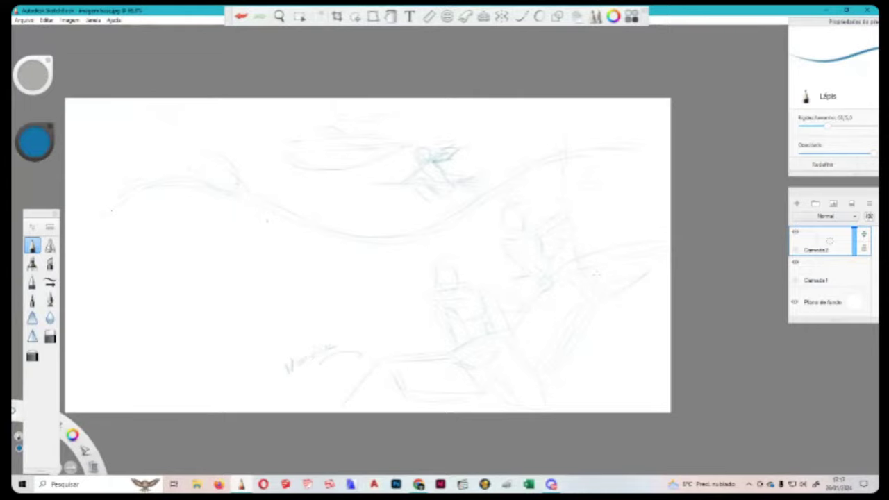